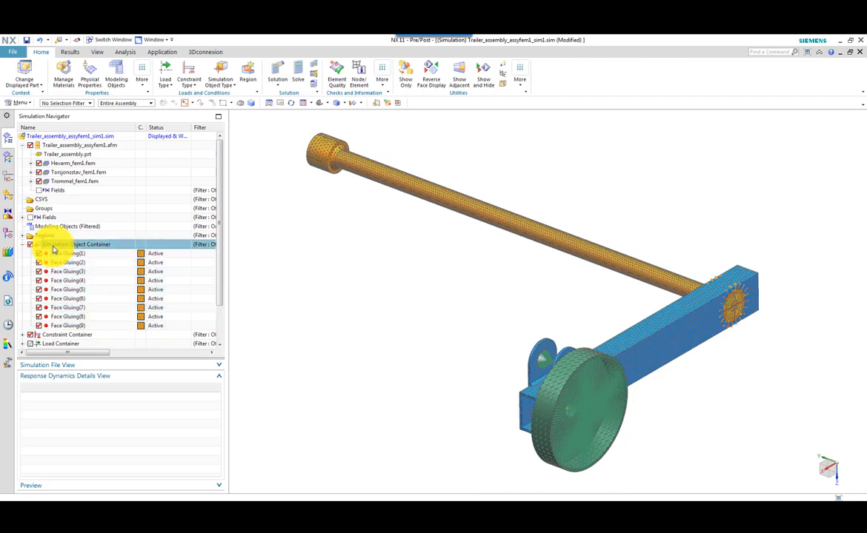
{"action": "left_click", "coordinate": [445, 338]}
{"action": "middle_click_drag", "start_coordinate": [446, 337], "coordinate": [505, 294]}
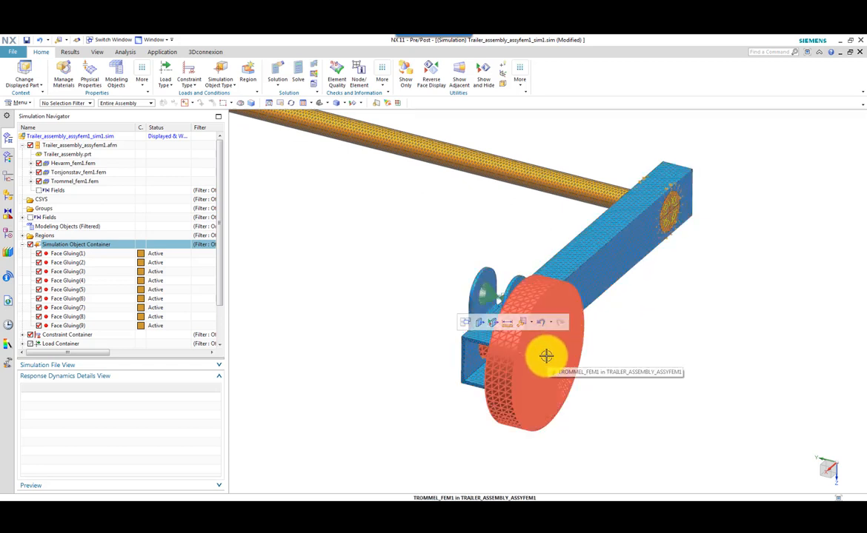
{"action": "left_click", "coordinate": [327, 291]}
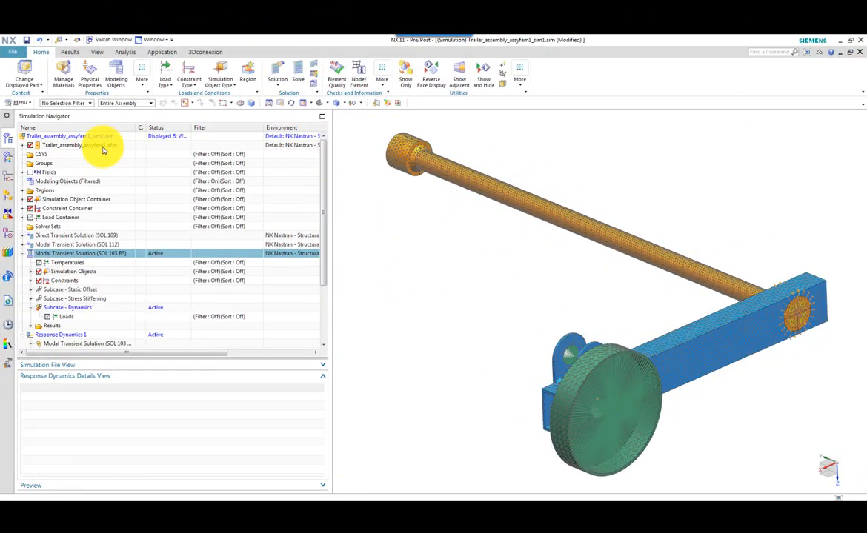
{"action": "left_click", "coordinate": [97, 137]}
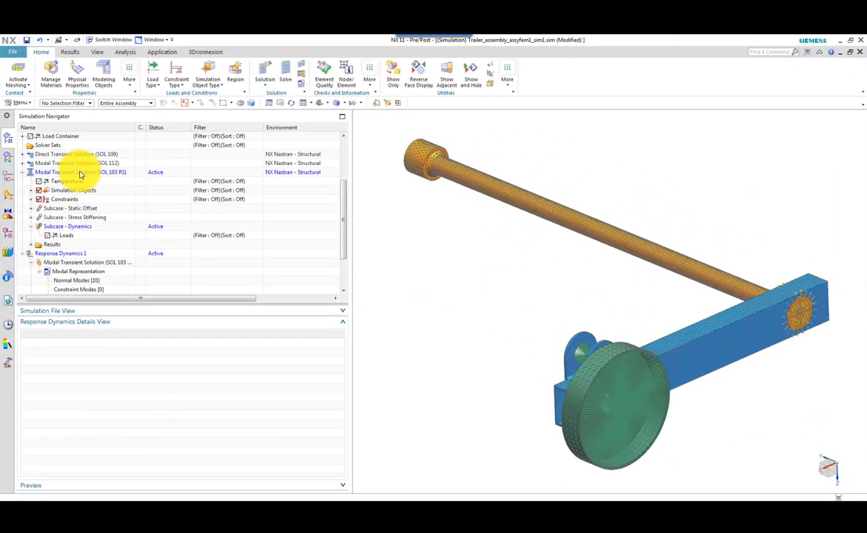
- Review the case control settings of the Modal Transient Solution (SOL 103 RS) and close its solution settings
{"action": "left_click", "coordinate": [81, 174]}
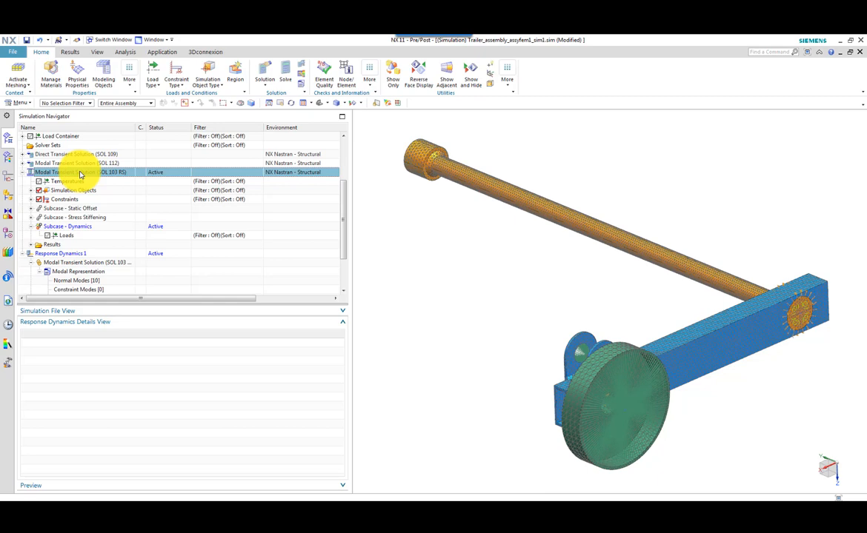
{"action": "right_click", "coordinate": [81, 174]}
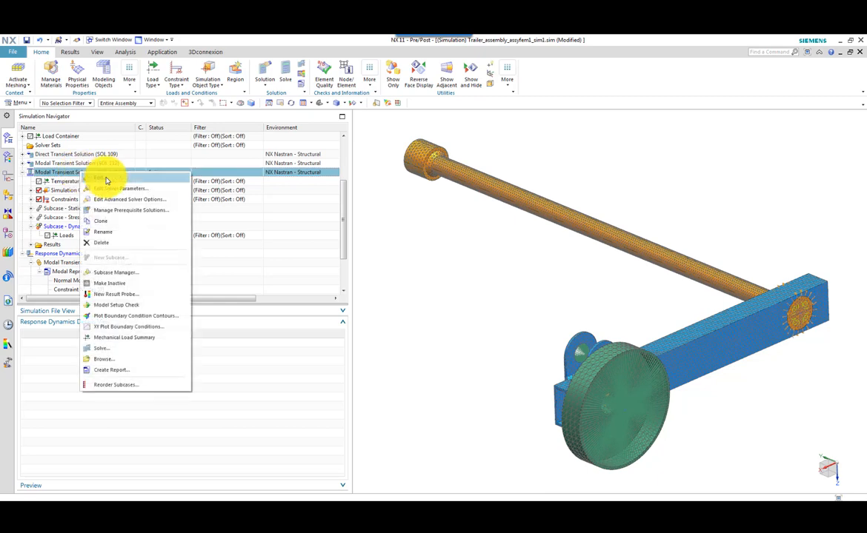
{"action": "left_click", "coordinate": [102, 175]}
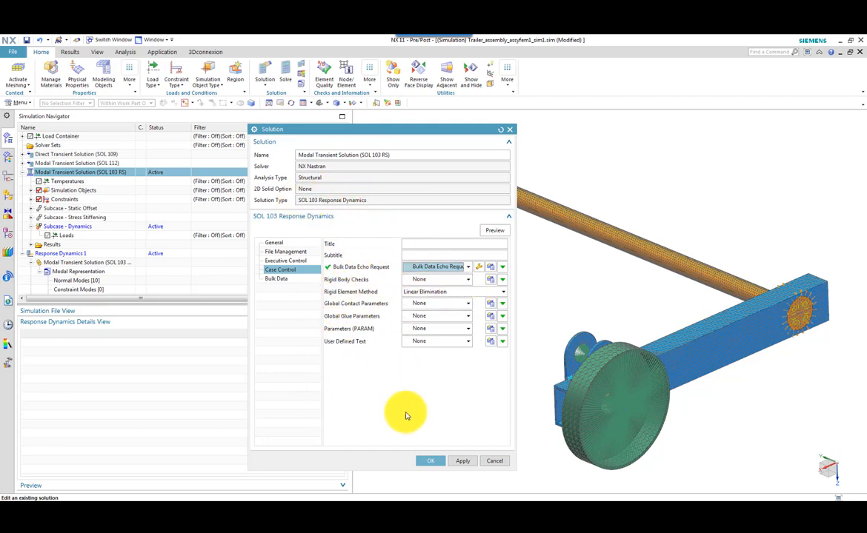
{"action": "left_click", "coordinate": [430, 461]}
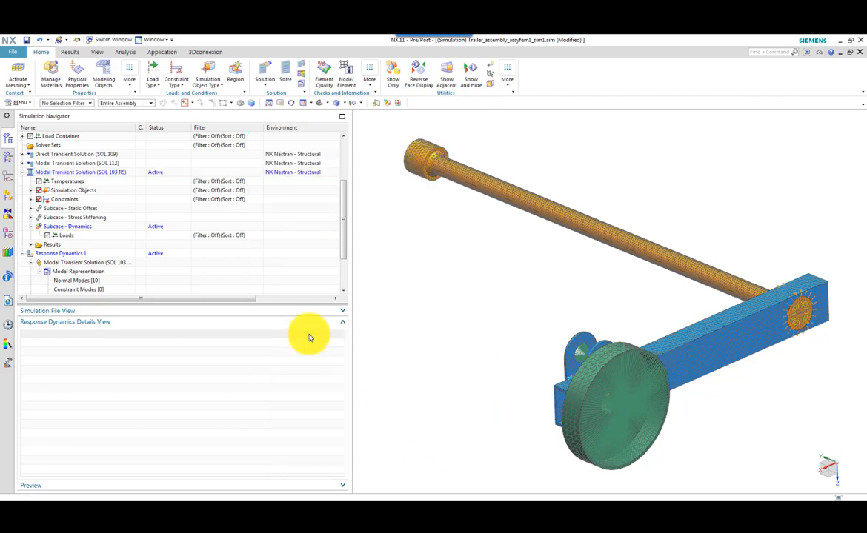
- Inspect the Lanczos data of Subcase - Dynamics, including the frequency range and number of desired modes
{"action": "left_click", "coordinate": [74, 227]}
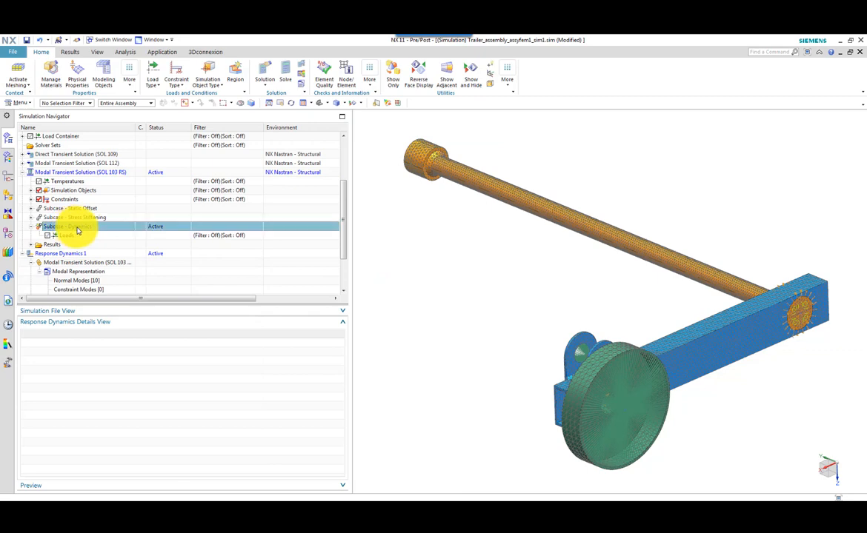
{"action": "right_click", "coordinate": [76, 230]}
{"action": "left_click", "coordinate": [100, 237]}
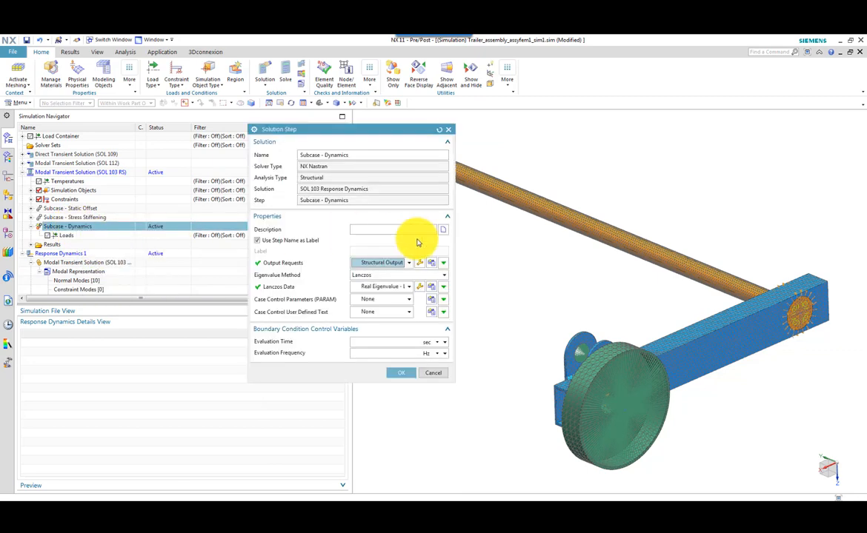
{"action": "left_click", "coordinate": [418, 289]}
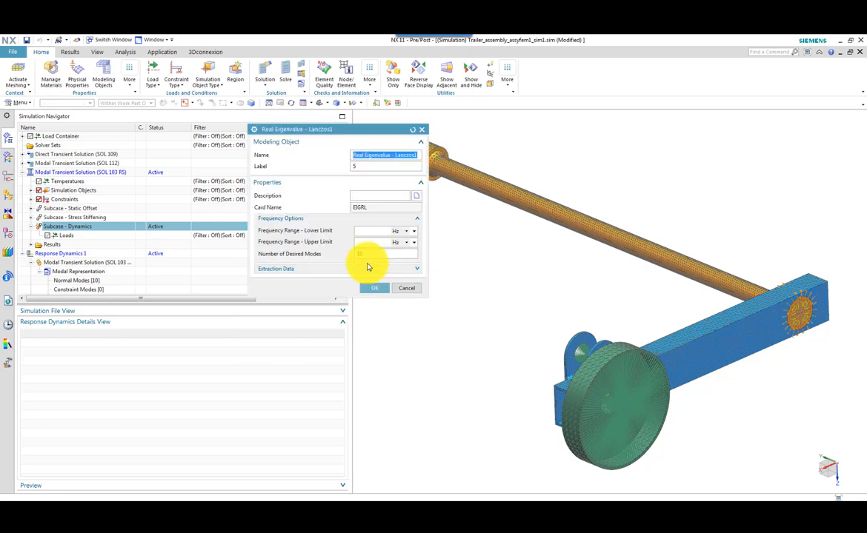
{"action": "left_click", "coordinate": [374, 288]}
{"action": "left_click", "coordinate": [391, 372]}
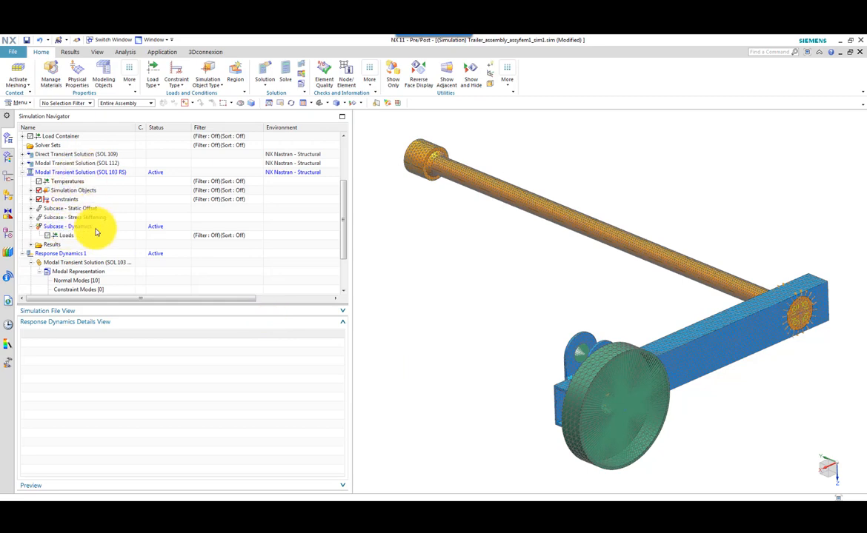
- List the normal modes of Response Dynamics 1 and show their deformed shape with Quick View
{"action": "scroll", "coordinate": [95, 232], "scroll_direction": "down", "scroll_amount": 1}
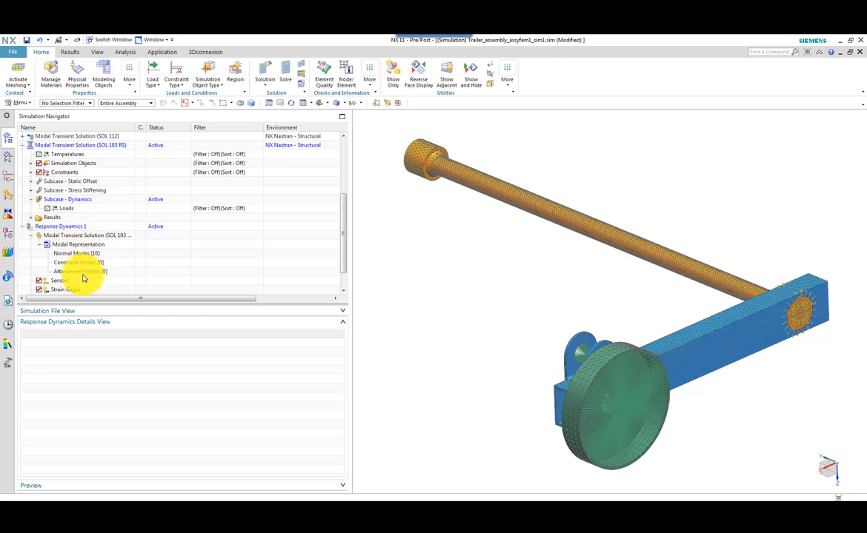
{"action": "scroll", "coordinate": [75, 226], "scroll_direction": "down", "scroll_amount": 1}
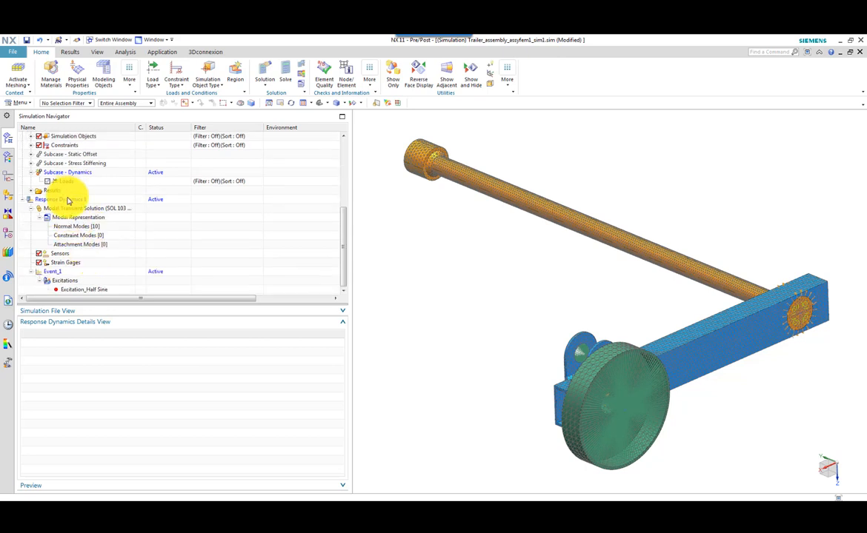
{"action": "left_click", "coordinate": [66, 199]}
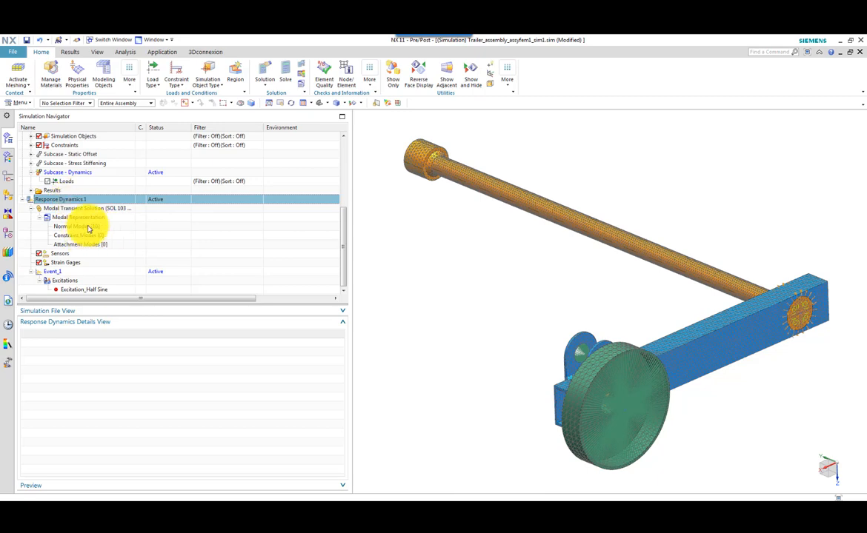
{"action": "left_click", "coordinate": [80, 226]}
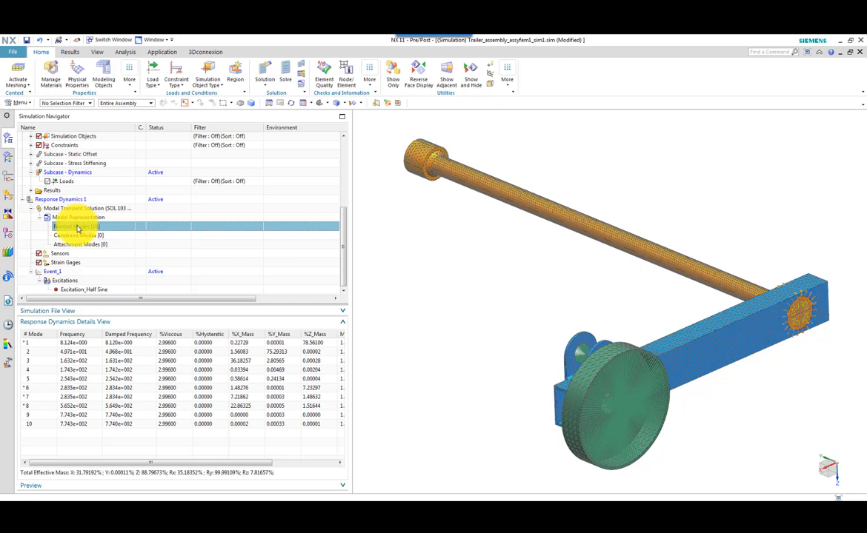
{"action": "right_click", "coordinate": [77, 230]}
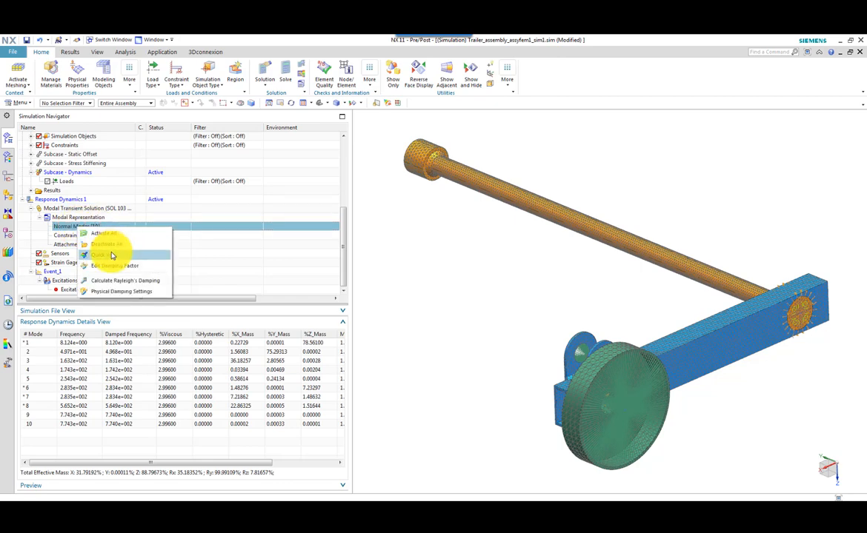
{"action": "left_click", "coordinate": [113, 250]}
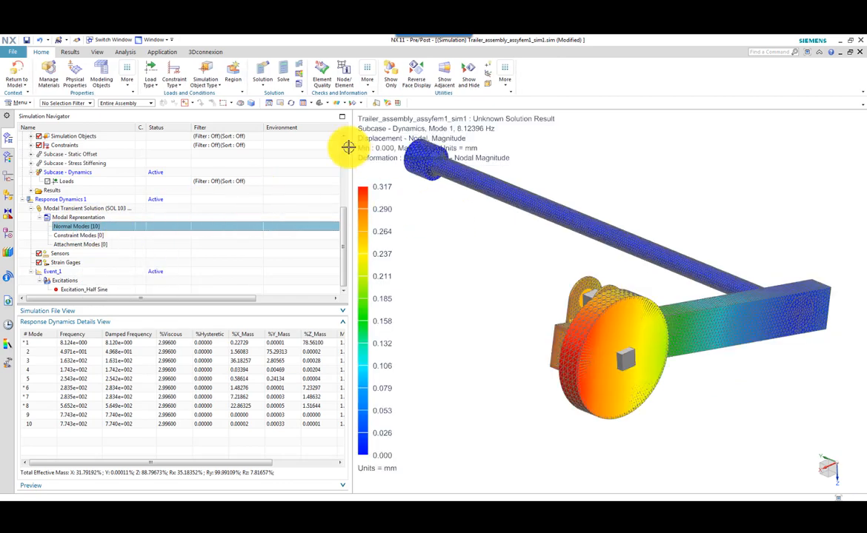
- Play the animation of the displayed mode shape and stop it
{"action": "left_click", "coordinate": [70, 52]}
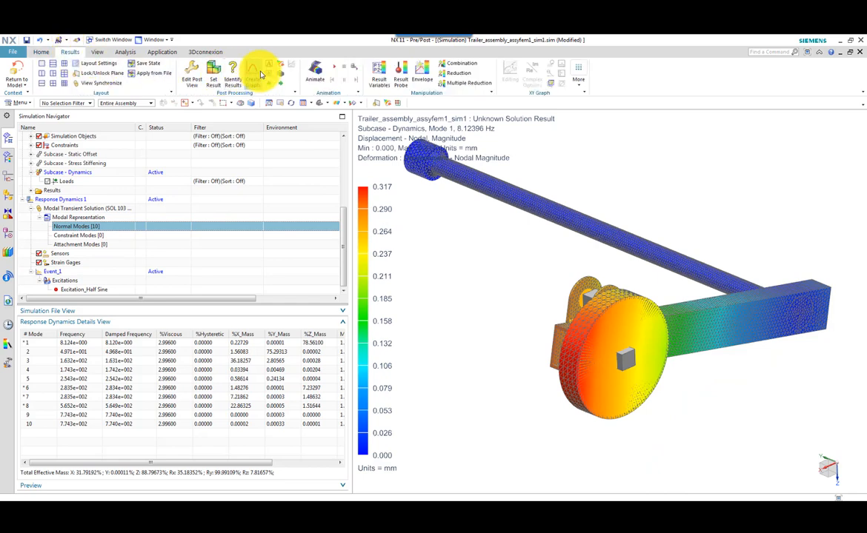
{"action": "left_click", "coordinate": [334, 72]}
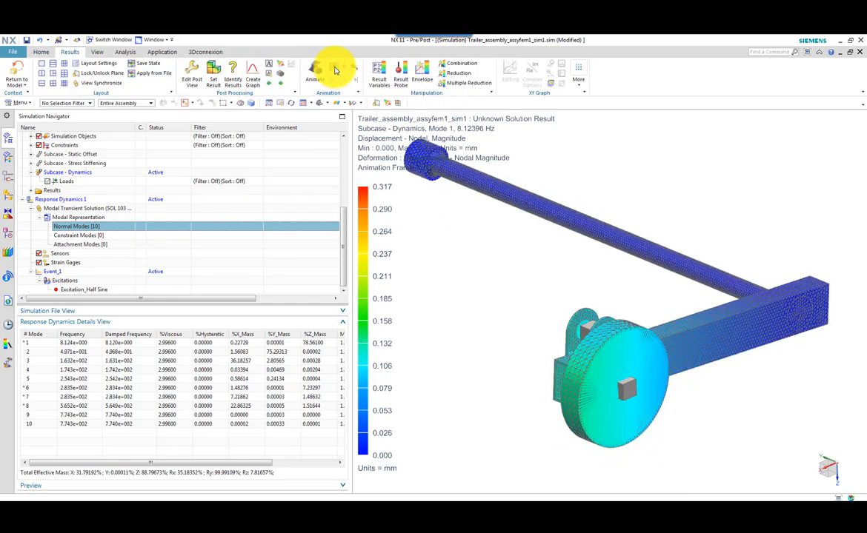
{"action": "left_click", "coordinate": [344, 70]}
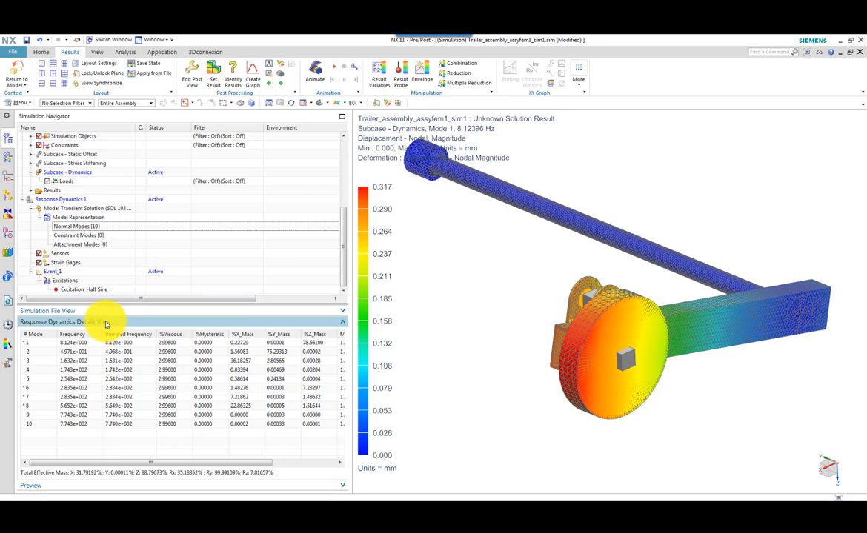
- Widen the navigator and examine the Z effective mass of modes 1, 6, 7 and 8 in the response dynamics details
{"action": "left_click_drag", "start_coordinate": [348, 398], "coordinate": [397, 397]}
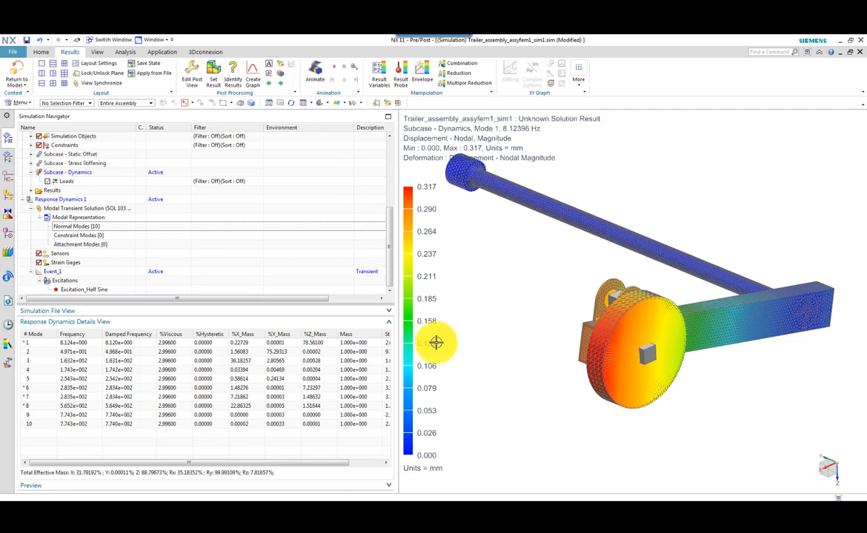
{"action": "left_click", "coordinate": [316, 345]}
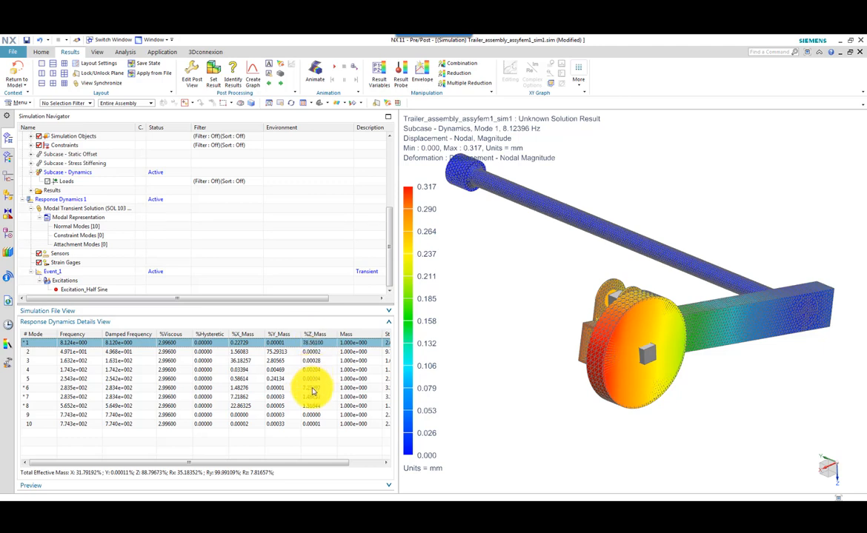
{"action": "left_click", "coordinate": [312, 388]}
{"action": "left_click", "coordinate": [314, 397]}
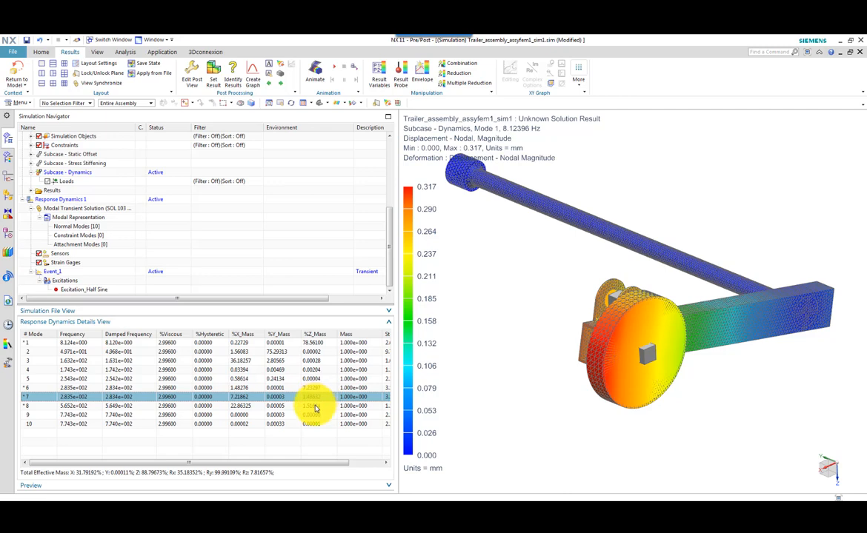
{"action": "left_click", "coordinate": [316, 407]}
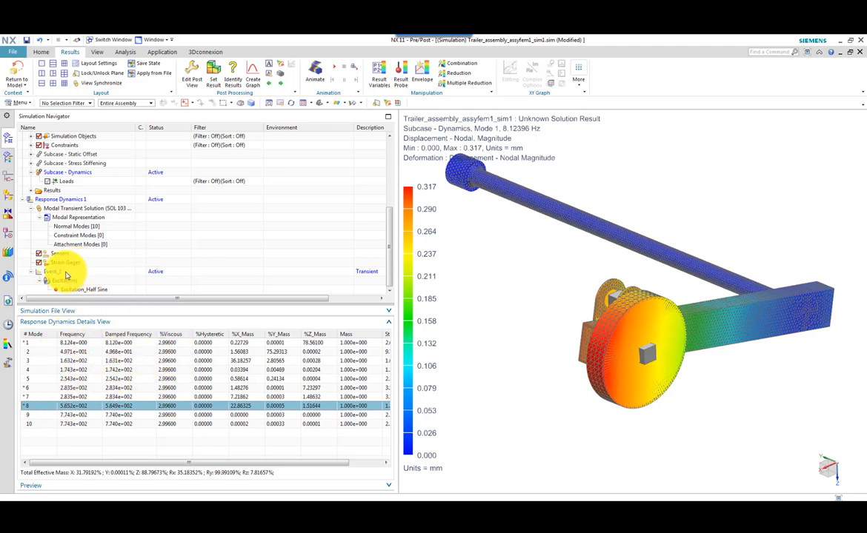
- Review the attributes of Event_1, keeping the duration option at User Defined
{"action": "left_click", "coordinate": [65, 274]}
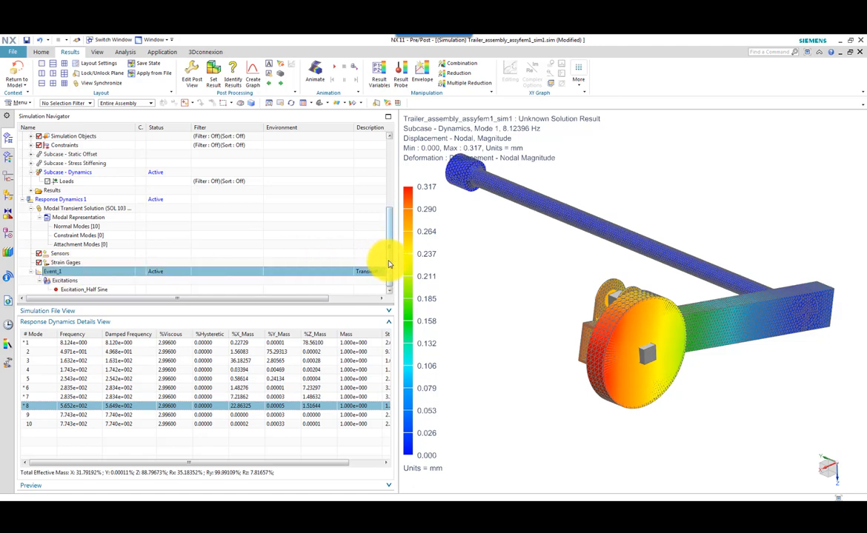
{"action": "right_click", "coordinate": [73, 275]}
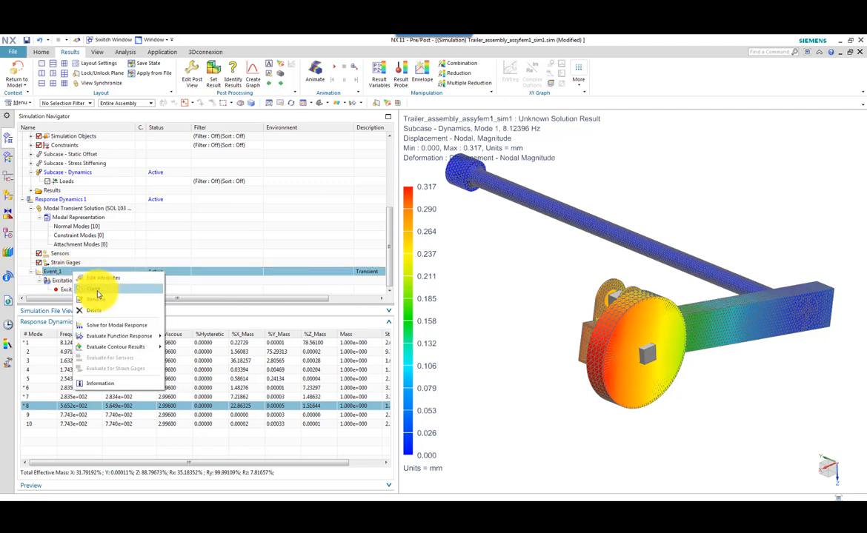
{"action": "left_click", "coordinate": [104, 278]}
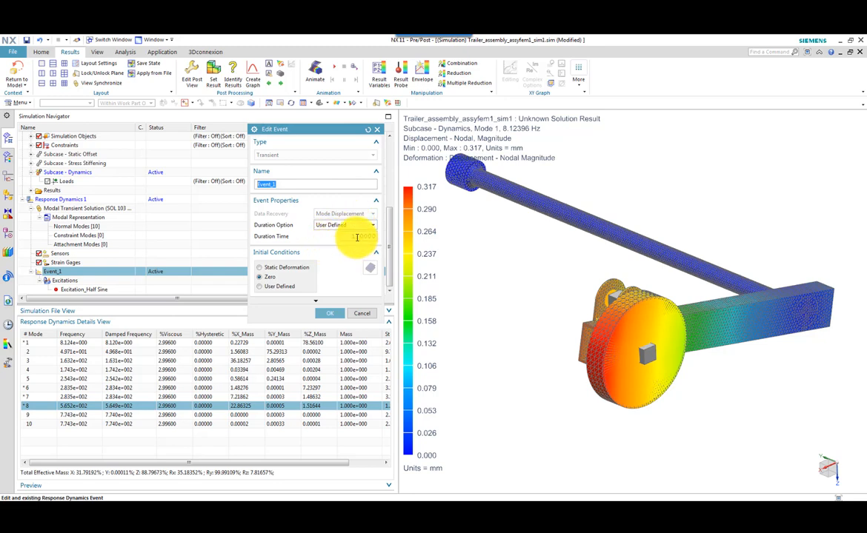
{"action": "left_click", "coordinate": [343, 224]}
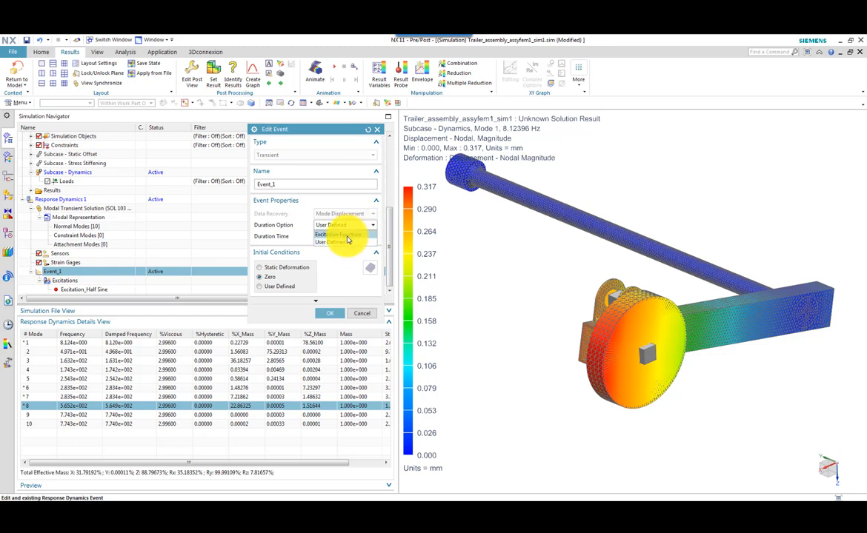
{"action": "left_click", "coordinate": [345, 241]}
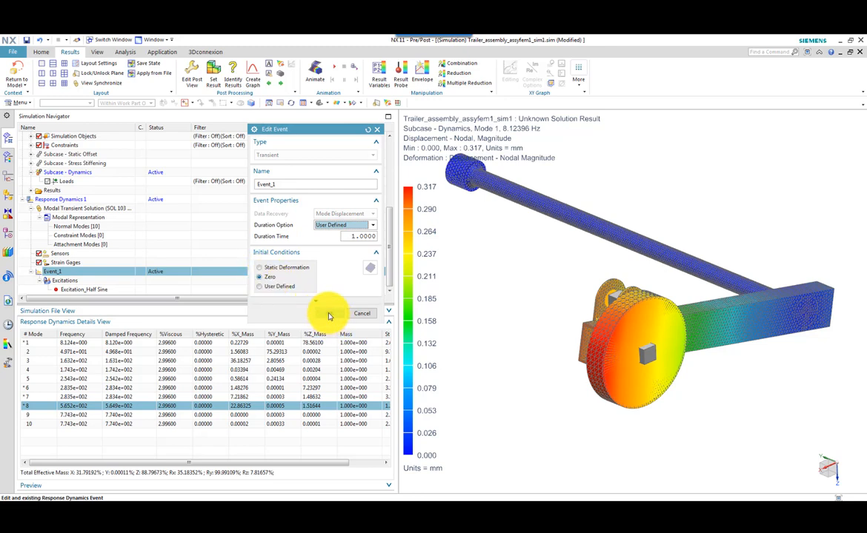
{"action": "left_click", "coordinate": [329, 315]}
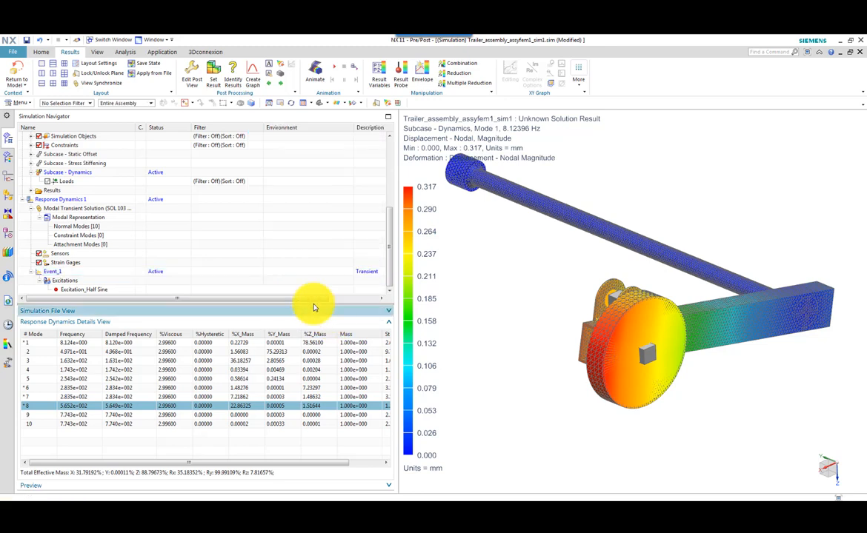
- Review Excitation_Half Sine, its SOL_103_RS_Test function in the XY Function Manager and its Z scale factor, keeping the settings
{"action": "left_click", "coordinate": [96, 290]}
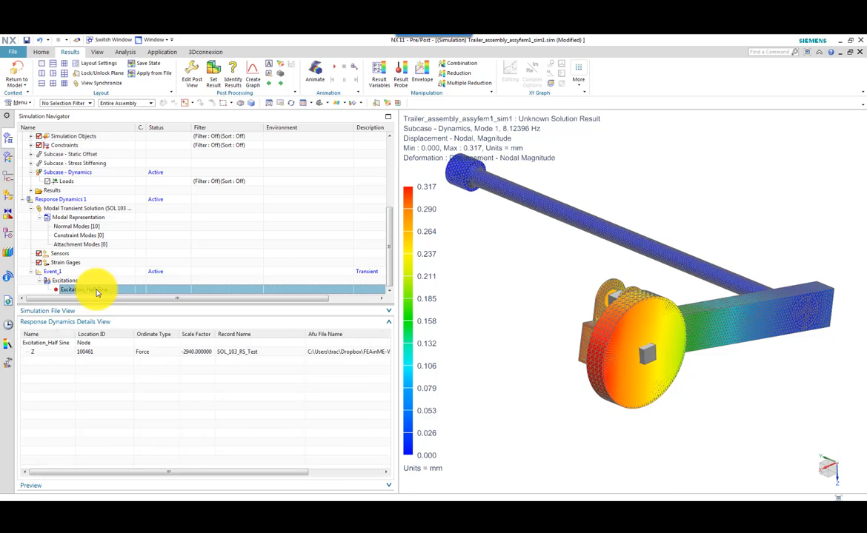
{"action": "right_click", "coordinate": [96, 290]}
{"action": "double_click", "coordinate": [79, 289]}
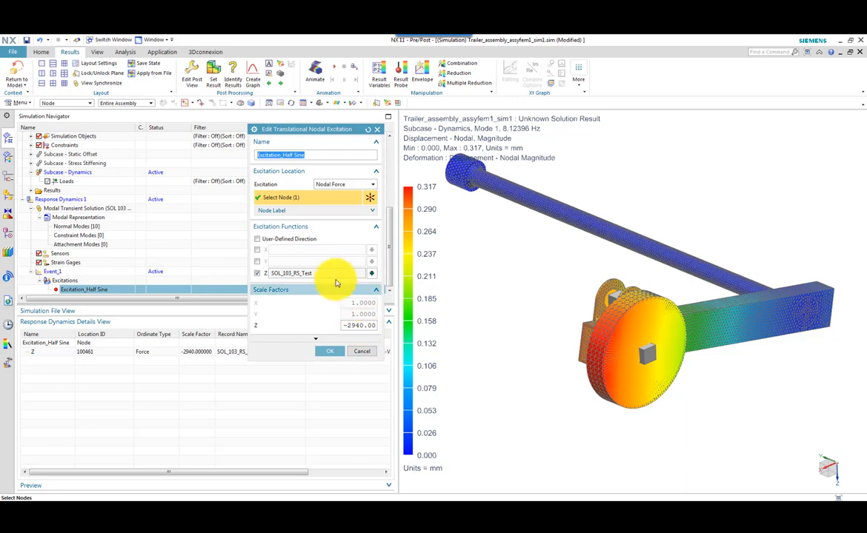
{"action": "left_click", "coordinate": [373, 276]}
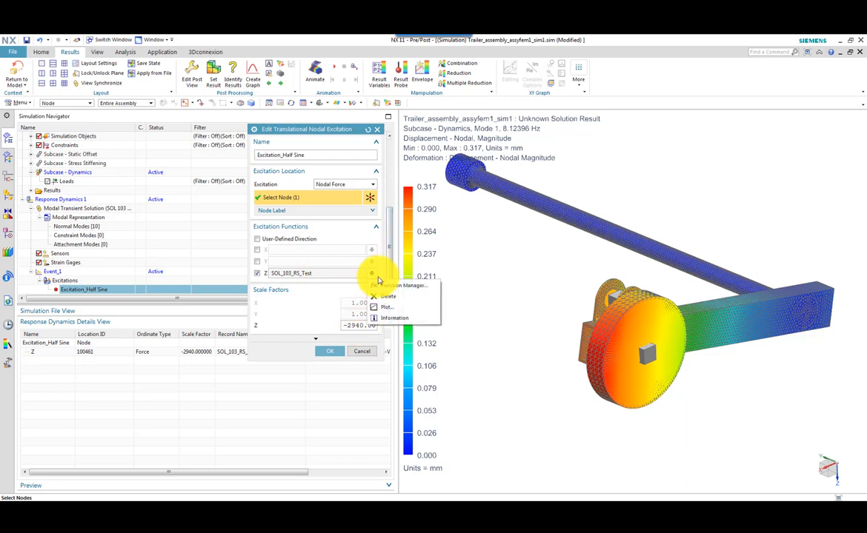
{"action": "left_click", "coordinate": [382, 291]}
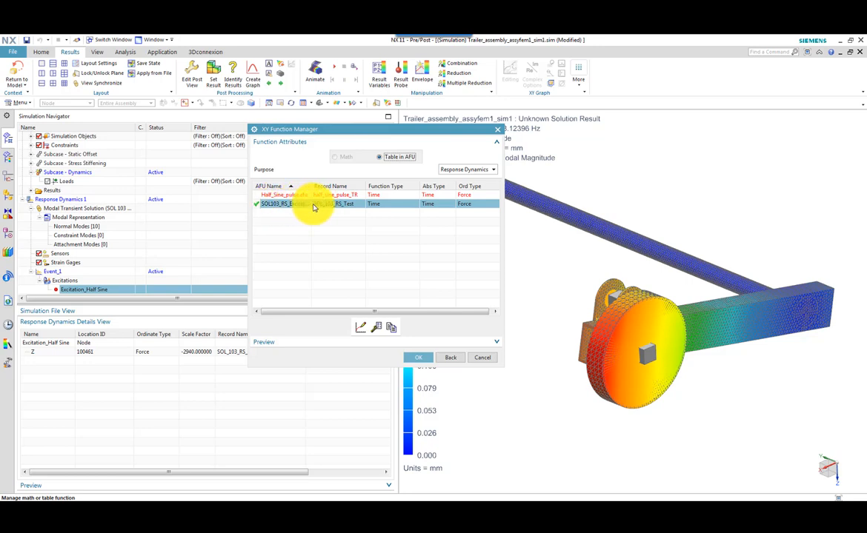
{"action": "left_click", "coordinate": [425, 359]}
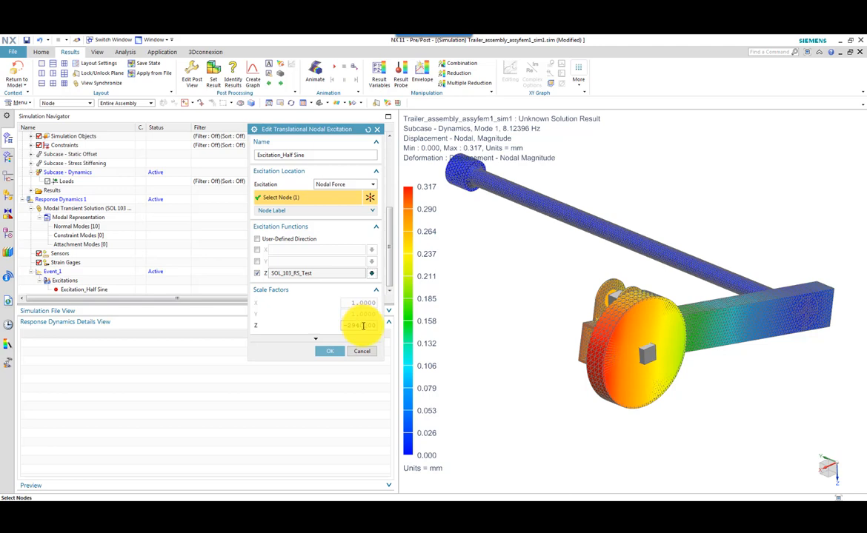
{"action": "left_click_drag", "start_coordinate": [363, 326], "coordinate": [347, 326]}
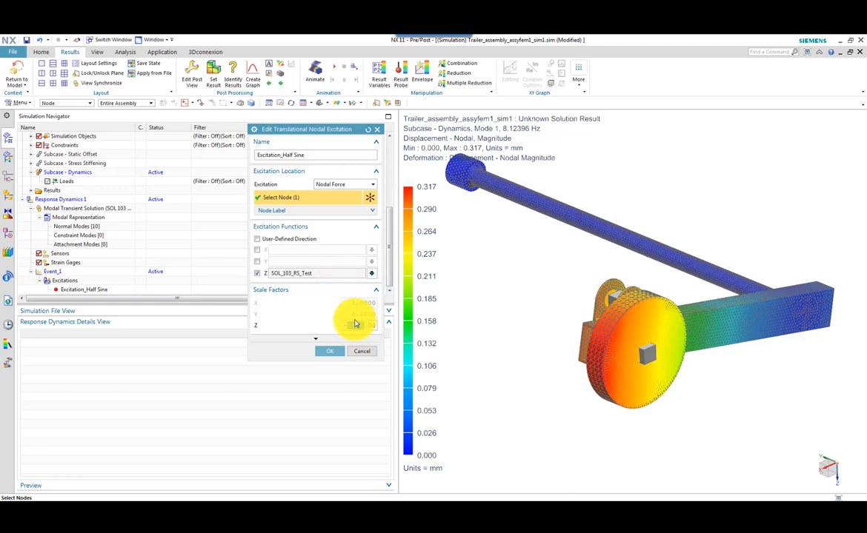
{"action": "left_click", "coordinate": [333, 353]}
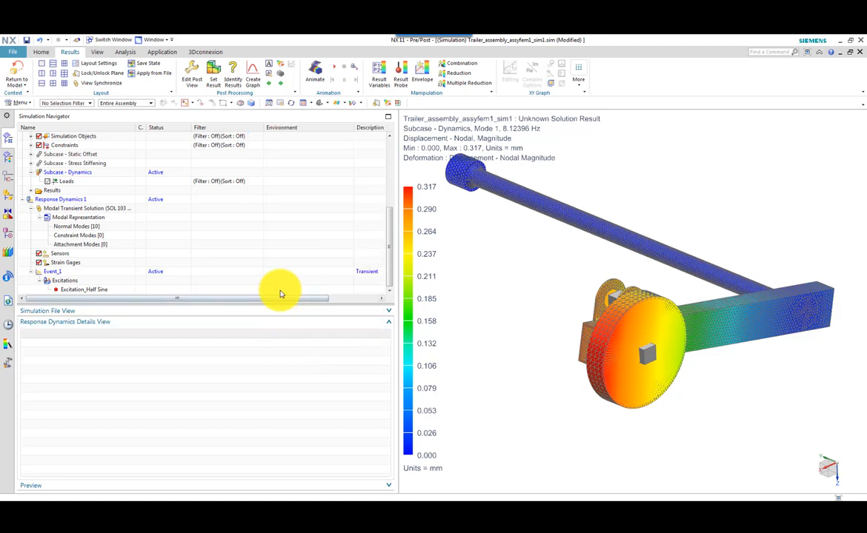
- Return from the results display to the model and show the list of XY functions
{"action": "left_click", "coordinate": [14, 73]}
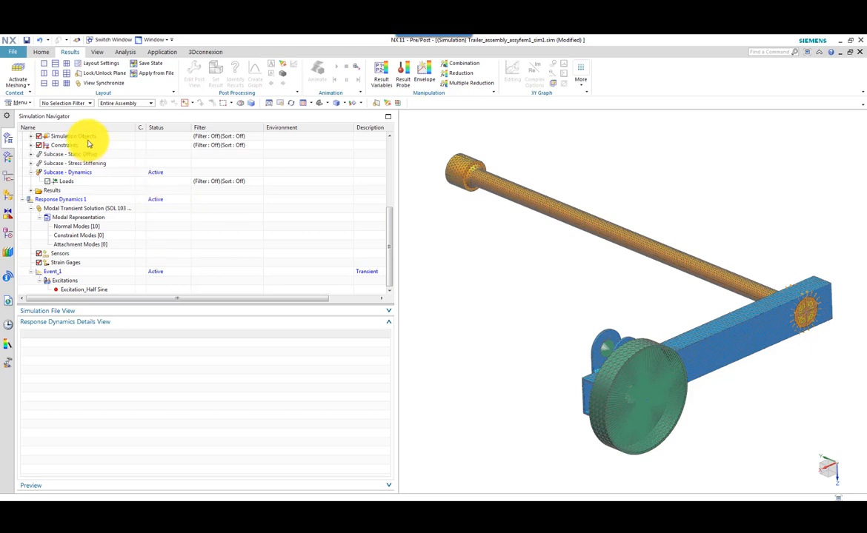
{"action": "left_click", "coordinate": [8, 177]}
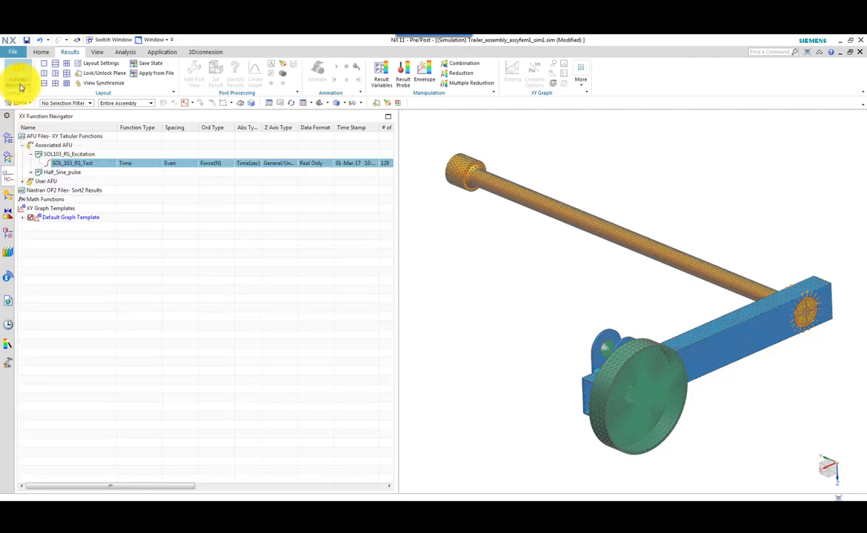
- Review the NX Open Java parameters and check whether the Java installation meets the NX requirements
{"action": "left_click", "coordinate": [14, 52]}
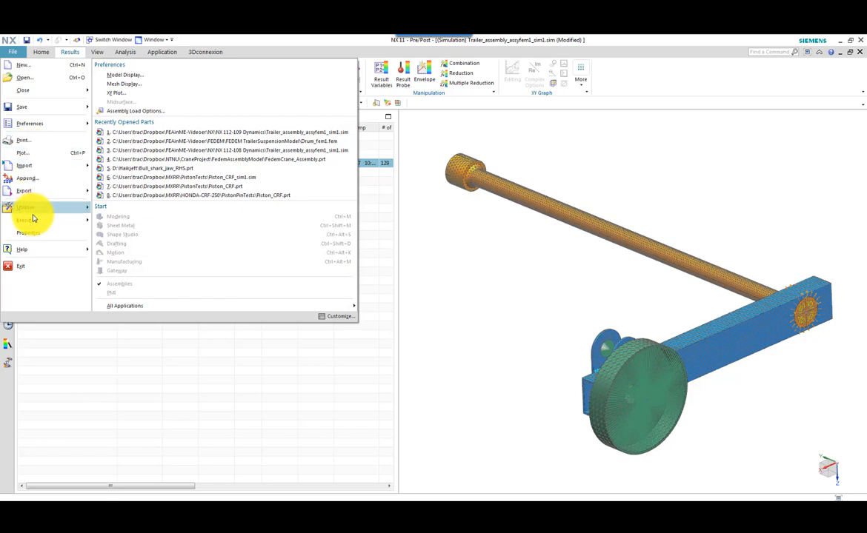
{"action": "mouse_move", "coordinate": [33, 222]}
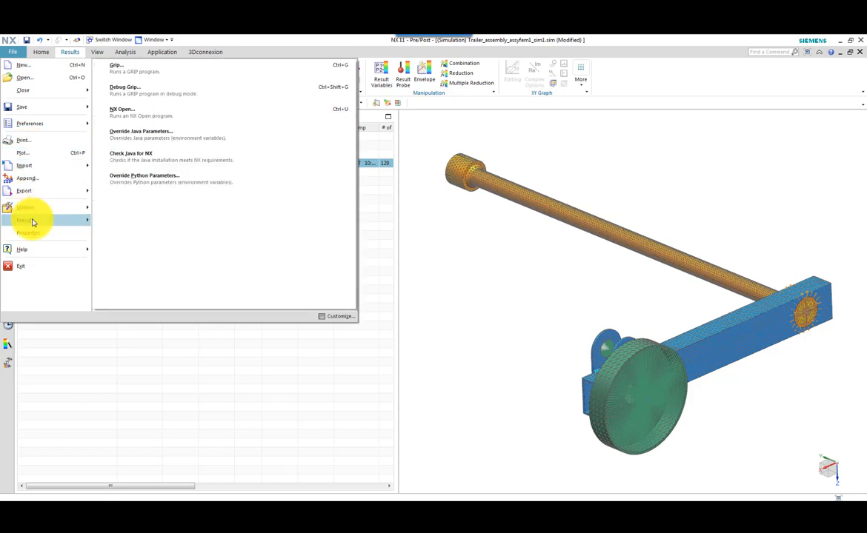
{"action": "left_click", "coordinate": [141, 136]}
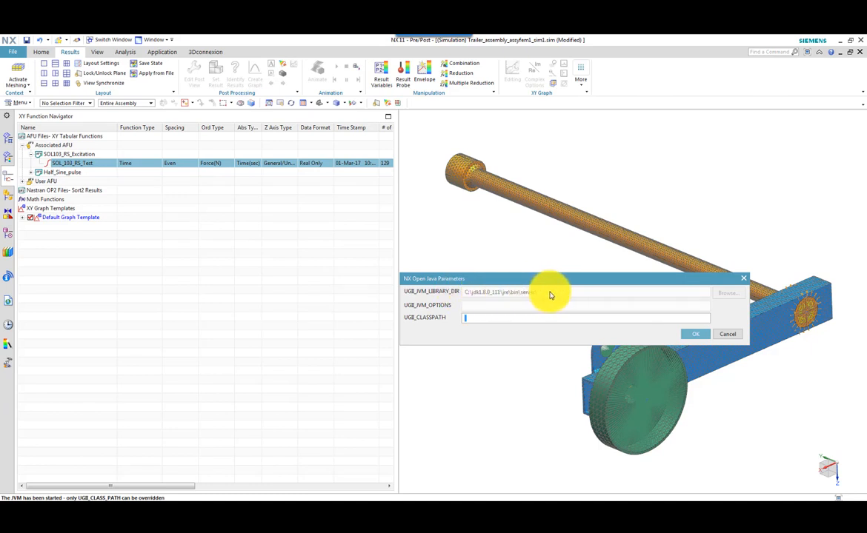
{"action": "left_click", "coordinate": [689, 335]}
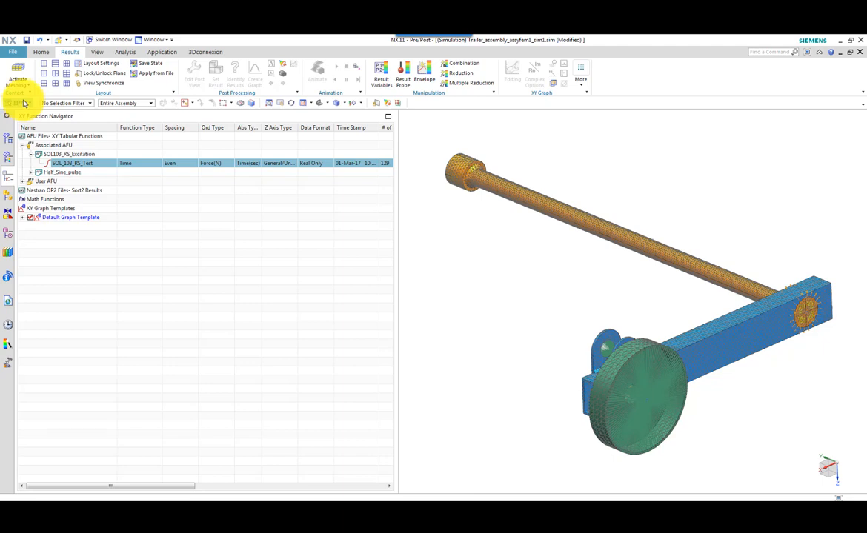
{"action": "left_click", "coordinate": [13, 51]}
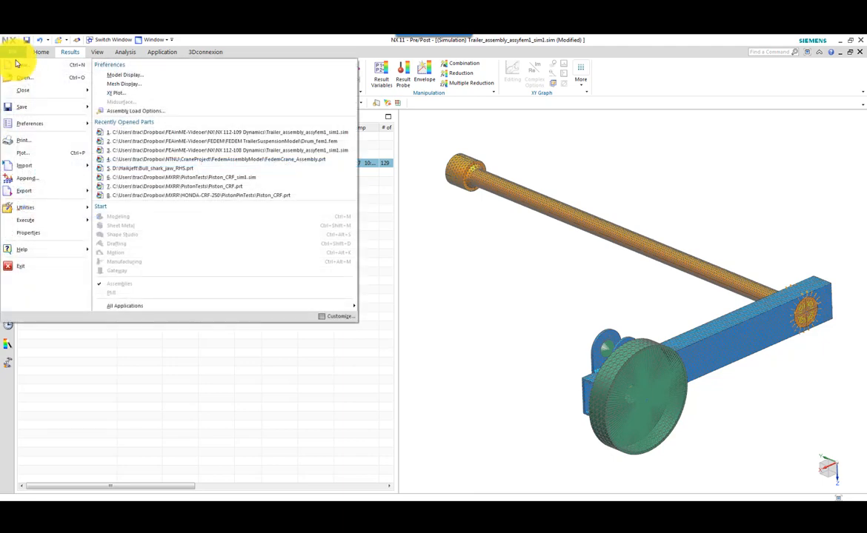
{"action": "mouse_move", "coordinate": [37, 220]}
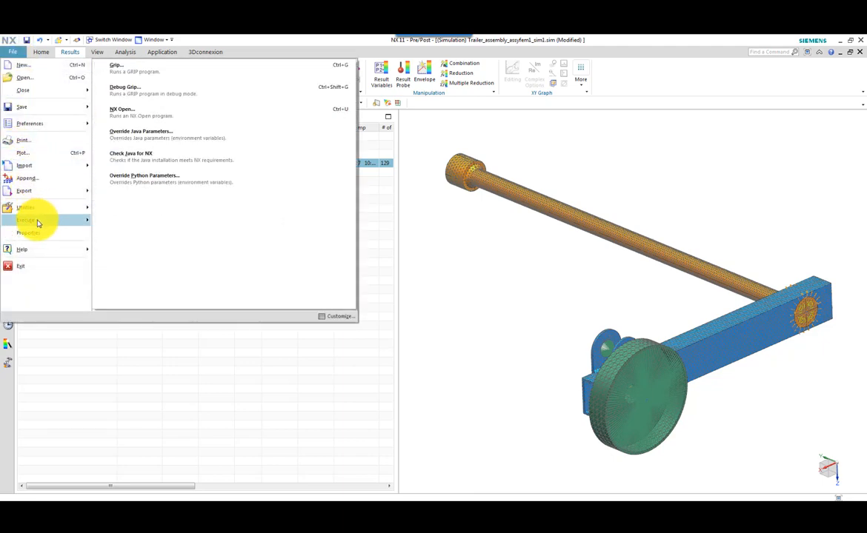
{"action": "left_click", "coordinate": [131, 156]}
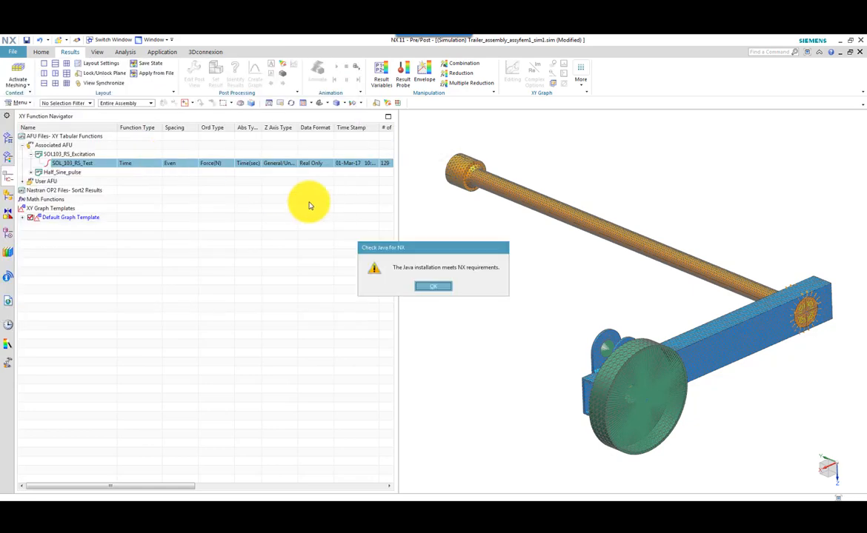
{"action": "left_click", "coordinate": [428, 287]}
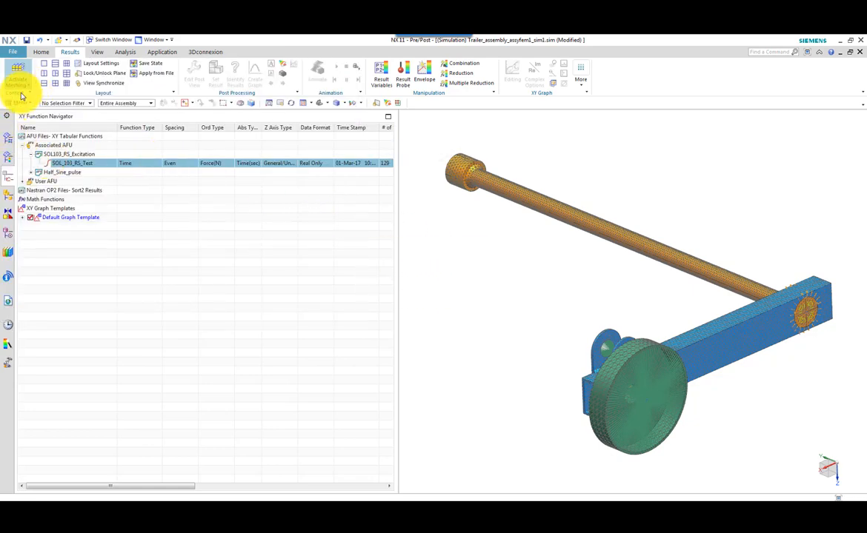
- Examine the half-sine Pulse options in the transient Function Tools for Response Dynamics and close them without creating a function
{"action": "left_click", "coordinate": [16, 104]}
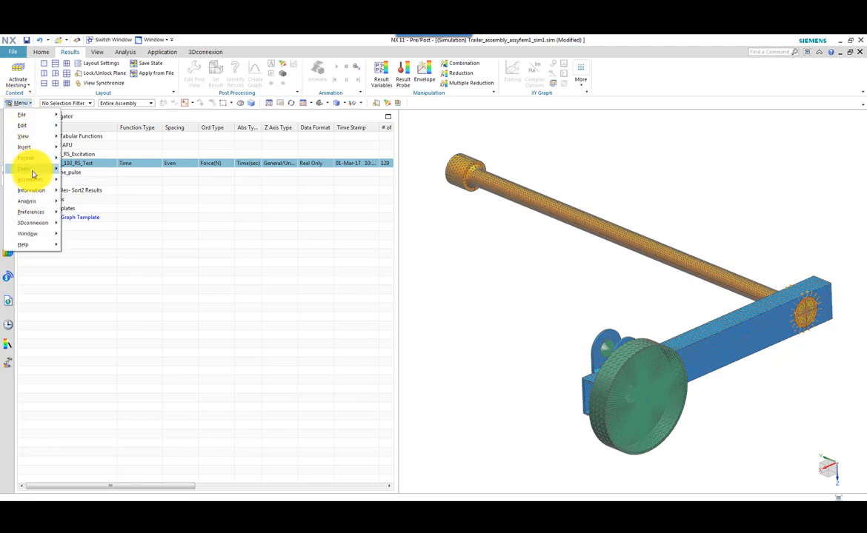
{"action": "mouse_move", "coordinate": [33, 173]}
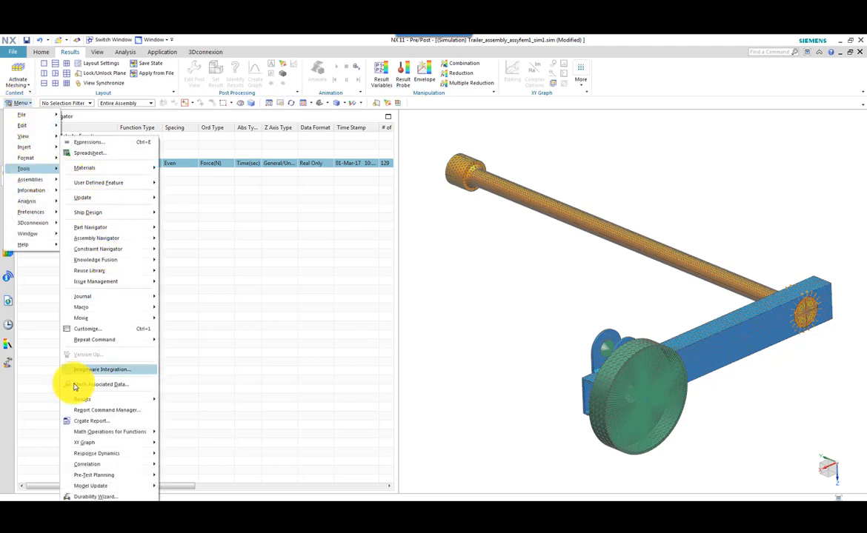
{"action": "mouse_move", "coordinate": [105, 485]}
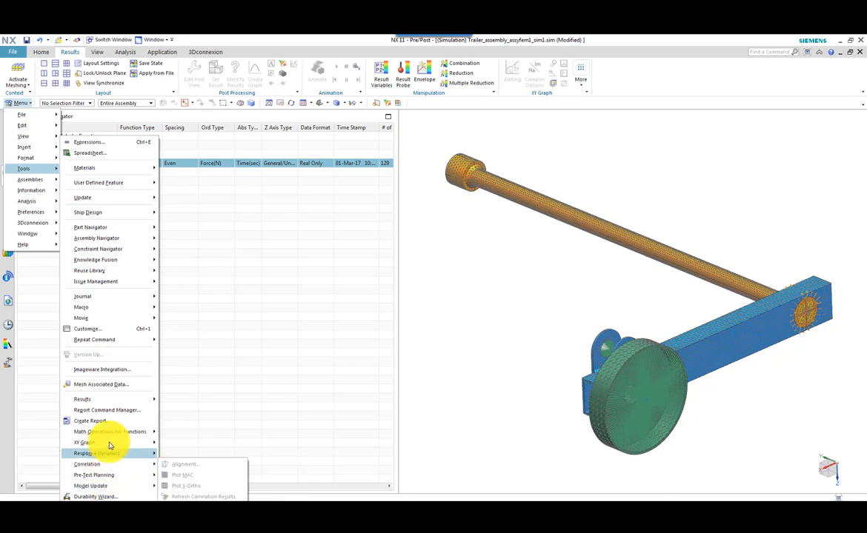
{"action": "mouse_move", "coordinate": [112, 457]}
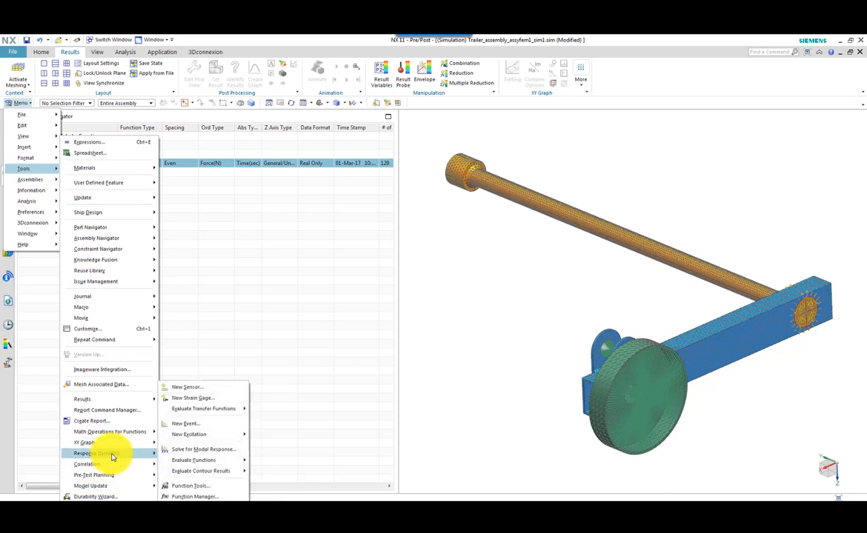
{"action": "left_click", "coordinate": [194, 486]}
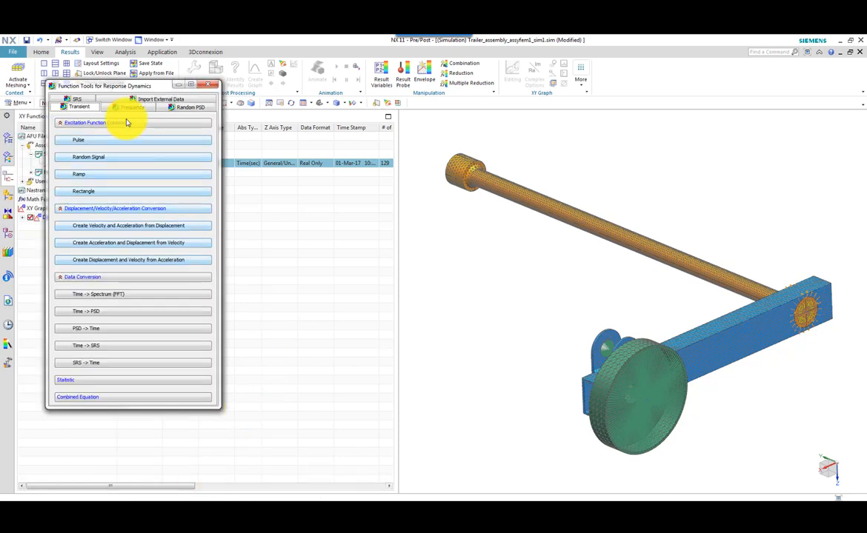
{"action": "left_click_drag", "start_coordinate": [112, 89], "coordinate": [241, 141]}
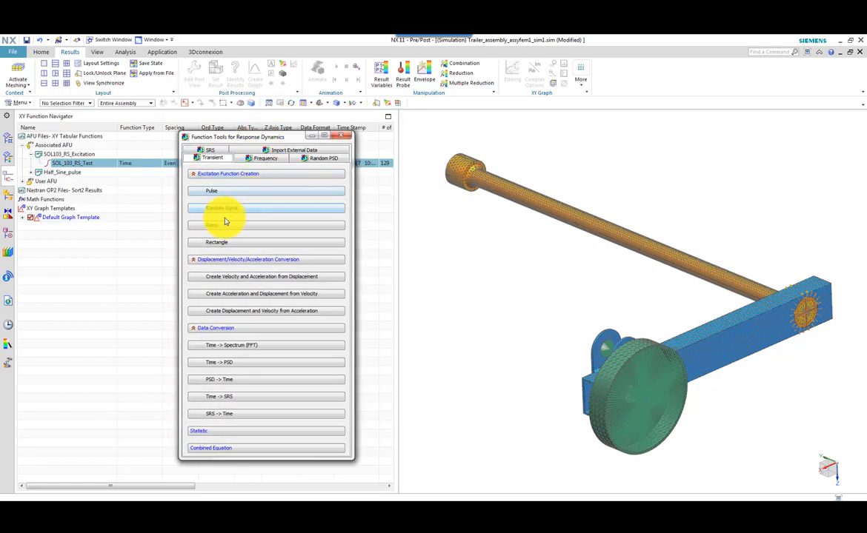
{"action": "left_click", "coordinate": [224, 194]}
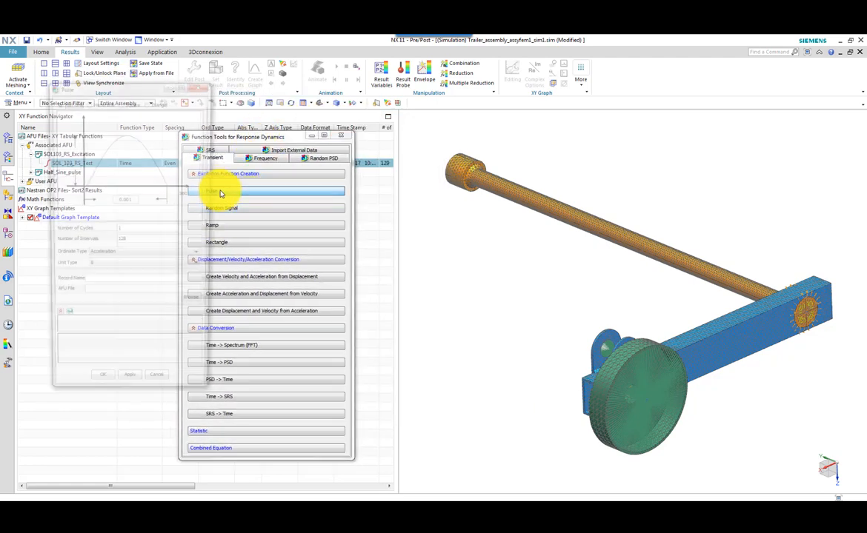
{"action": "left_click_drag", "start_coordinate": [167, 86], "coordinate": [426, 133]}
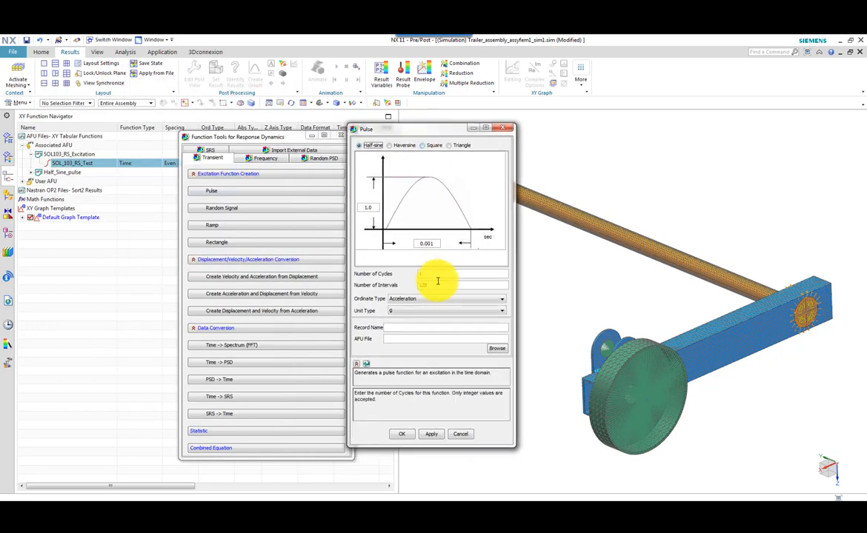
{"action": "left_click", "coordinate": [459, 435]}
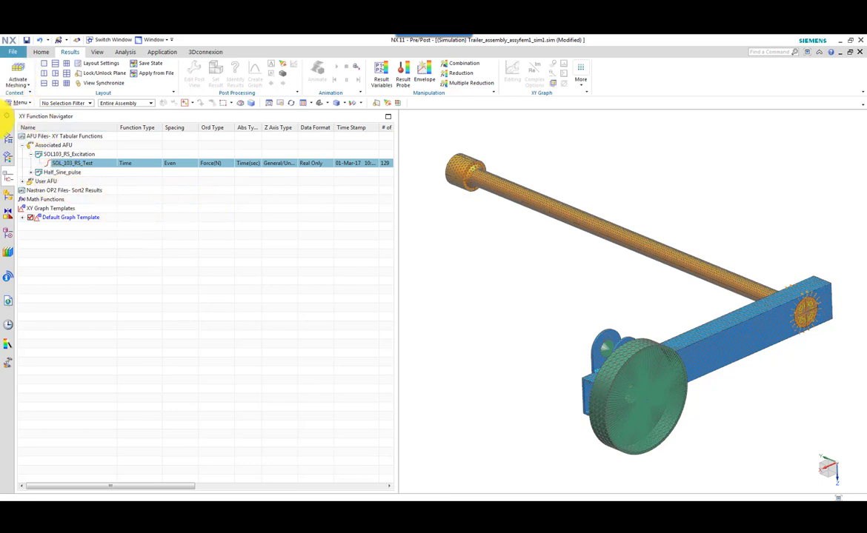
- Evaluate the nodal function response of Event_1 as Z displacement at the node in the wheel's centre, with XY graphing on
{"action": "left_click", "coordinate": [5, 138]}
{"action": "left_click", "coordinate": [160, 51]}
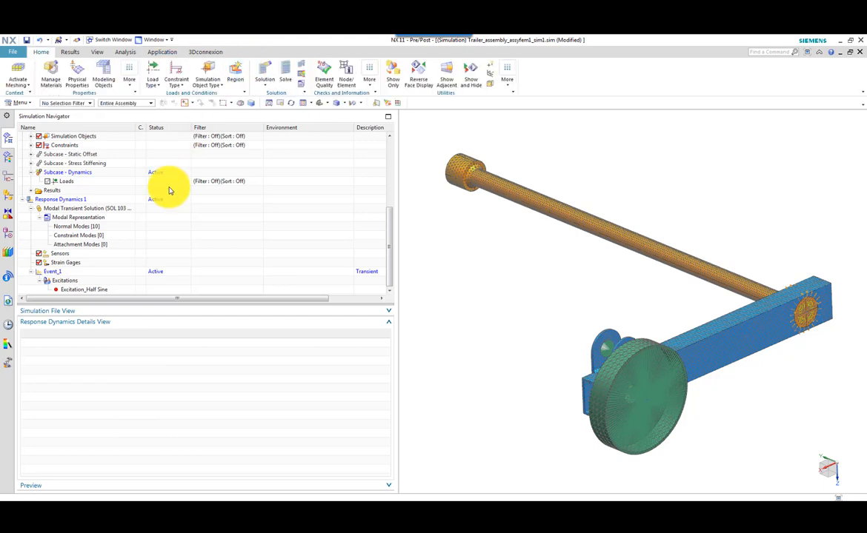
{"action": "left_click", "coordinate": [94, 290]}
{"action": "left_click", "coordinate": [60, 273]}
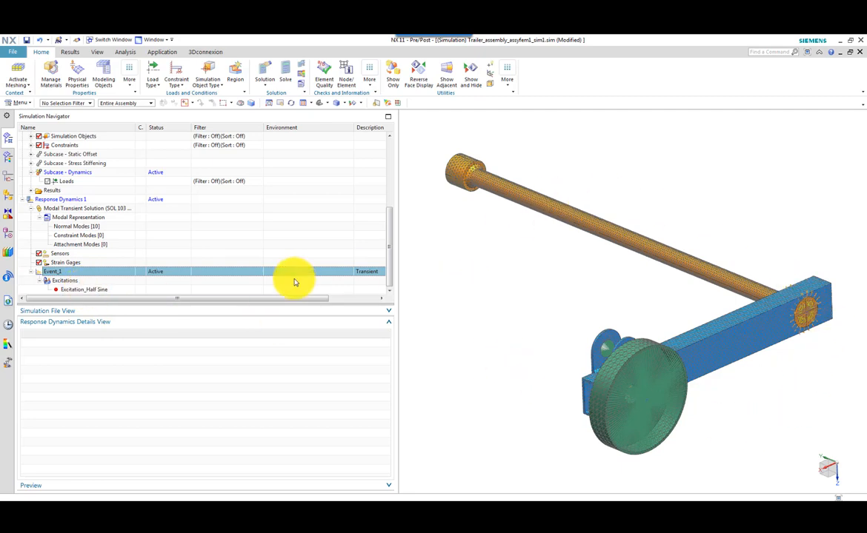
{"action": "right_click", "coordinate": [65, 274]}
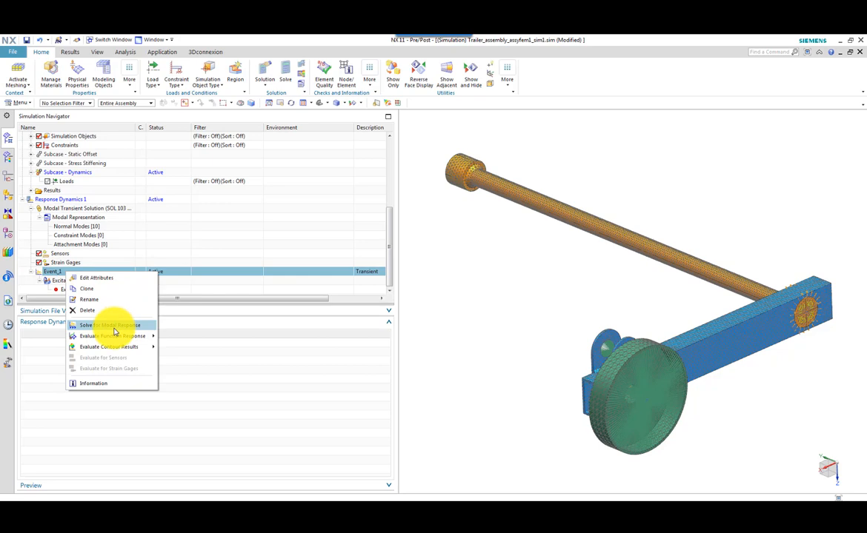
{"action": "mouse_move", "coordinate": [114, 338]}
{"action": "left_click", "coordinate": [176, 349]}
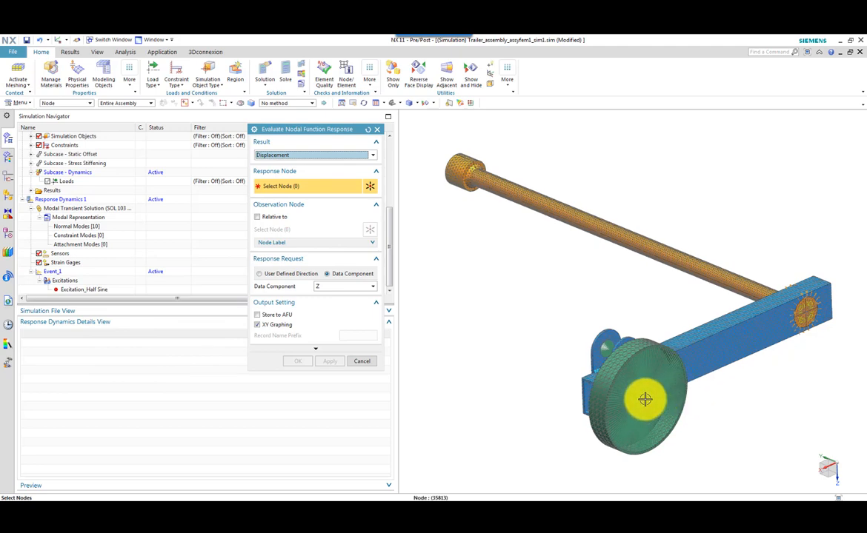
{"action": "scroll", "coordinate": [656, 405], "scroll_direction": "up", "scroll_amount": 2}
{"action": "scroll", "coordinate": [663, 408], "scroll_direction": "up", "scroll_amount": 4}
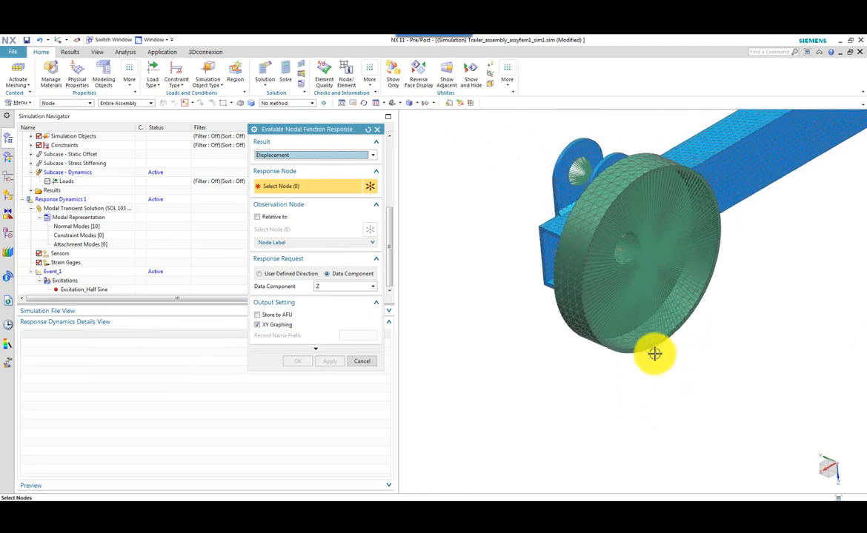
{"action": "left_click", "coordinate": [660, 301]}
{"action": "scroll", "coordinate": [623, 356], "scroll_direction": "down", "scroll_amount": 2}
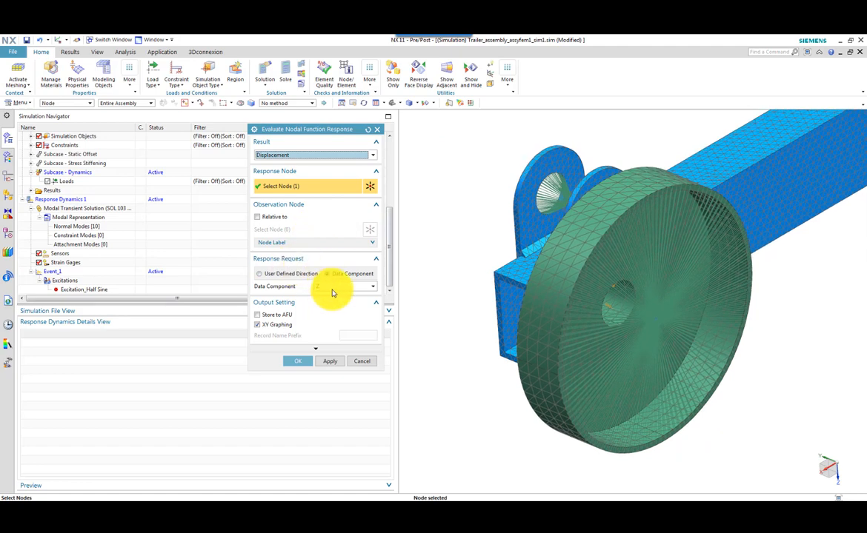
{"action": "left_click", "coordinate": [295, 363]}
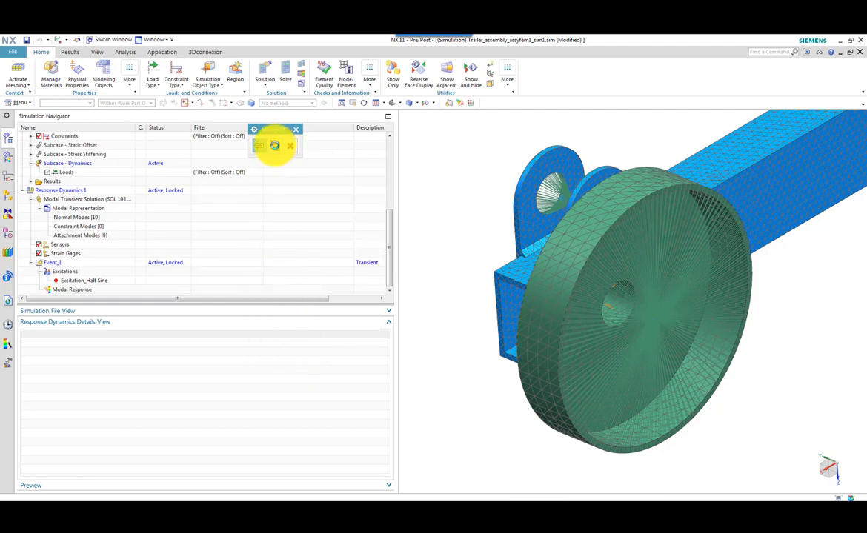
- Plot the evaluated displacement response in a new graph window and expand the graph's tool options
{"action": "left_click", "coordinate": [277, 145]}
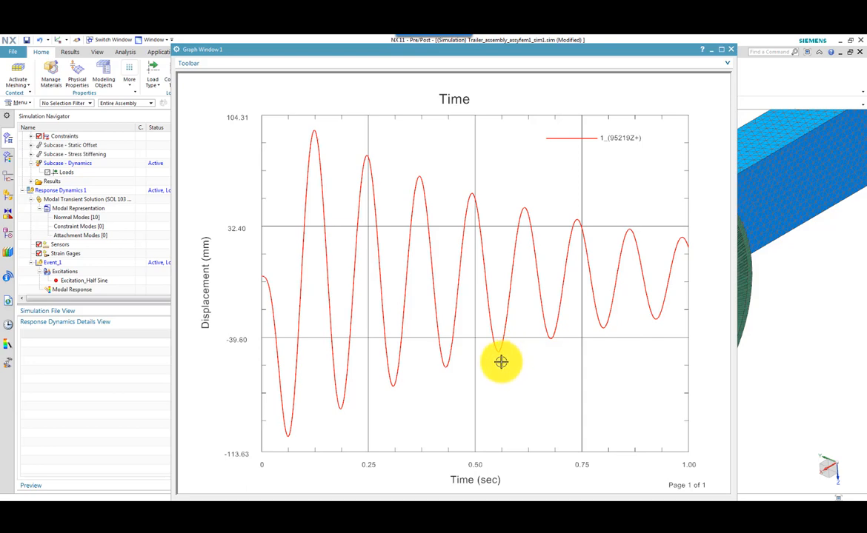
{"action": "left_click", "coordinate": [183, 64]}
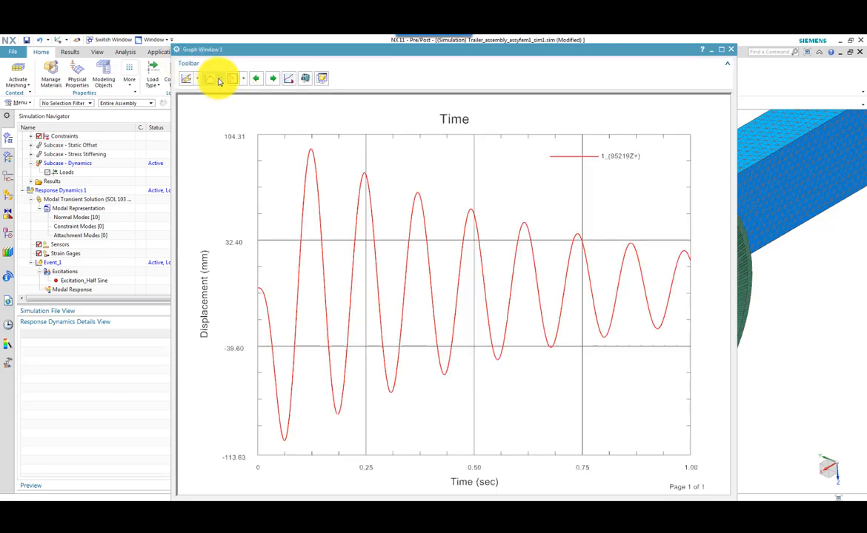
- Probe the peaks of the response dynamics displacement curve and mark its first negative peak
{"action": "left_click", "coordinate": [210, 80]}
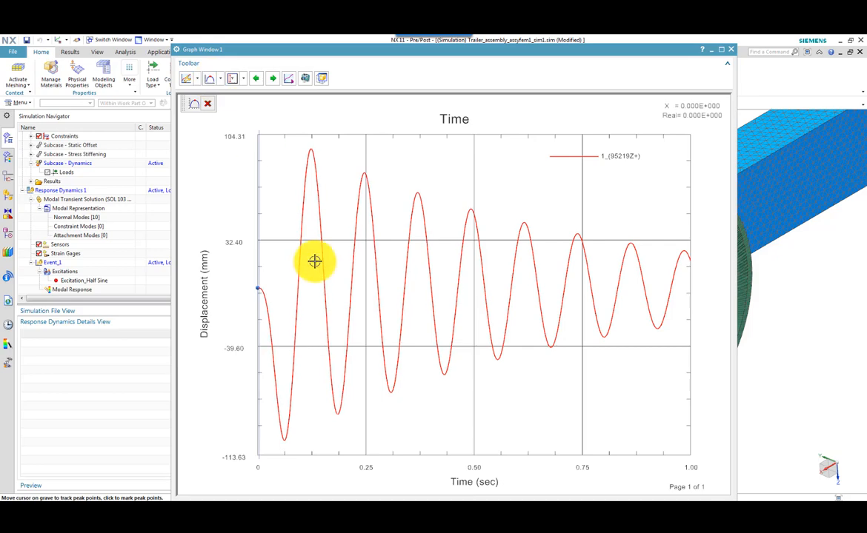
{"action": "left_click", "coordinate": [287, 440]}
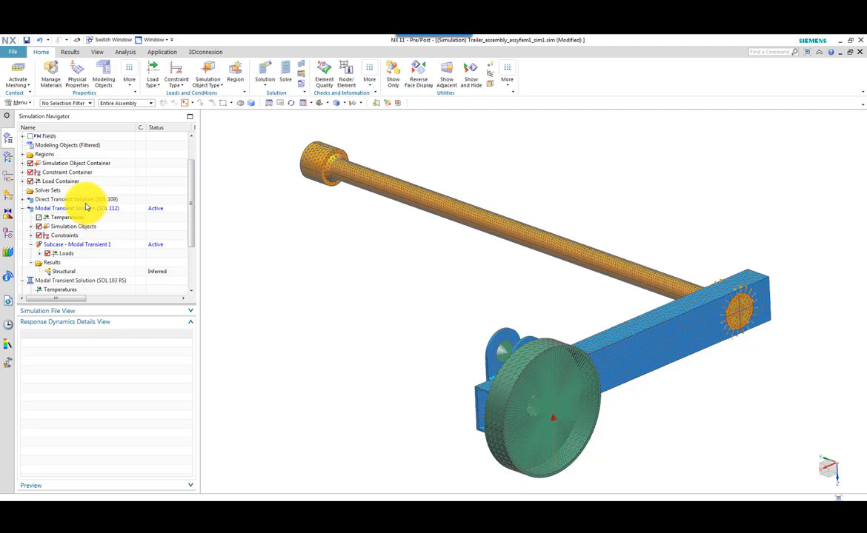
- Open the SOL 112 modal transient solution settings and review its case control and structural output requests
{"action": "left_click", "coordinate": [77, 210]}
{"action": "right_click", "coordinate": [77, 211]}
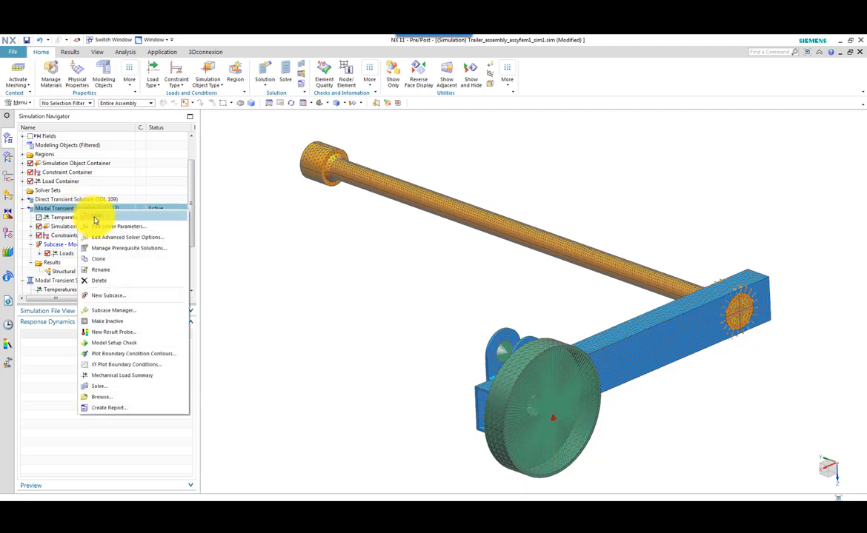
{"action": "left_click", "coordinate": [90, 218]}
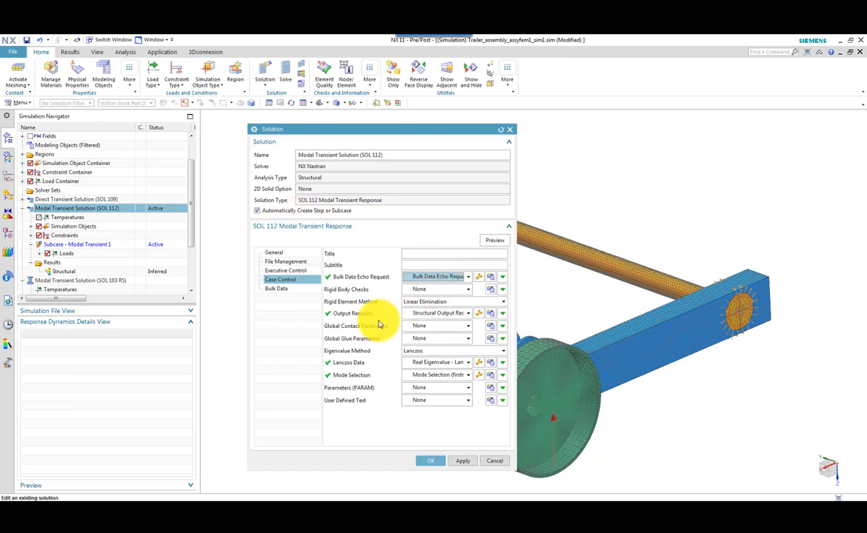
{"action": "left_click", "coordinate": [478, 316]}
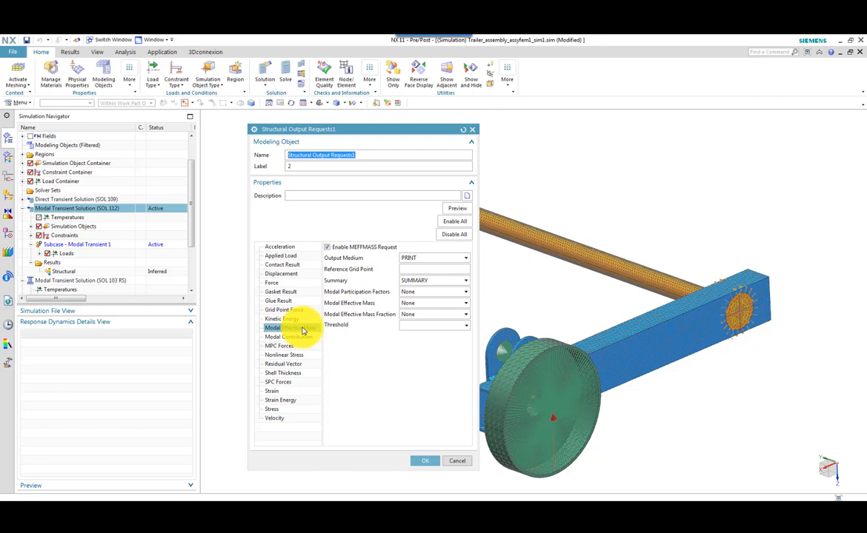
{"action": "left_click", "coordinate": [420, 461]}
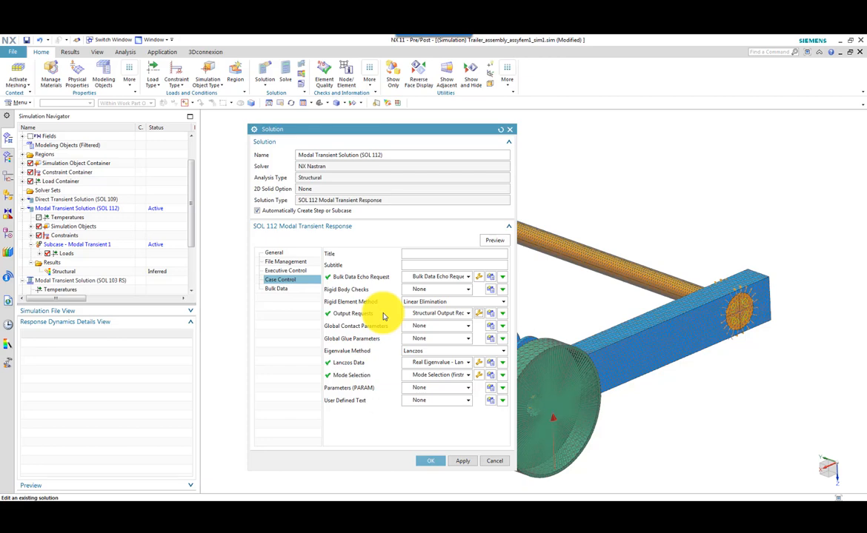
- Review the SOL 112 solution's Lanczos eigenvalue data and its mode selection, and close the solution settings
{"action": "left_click", "coordinate": [478, 362]}
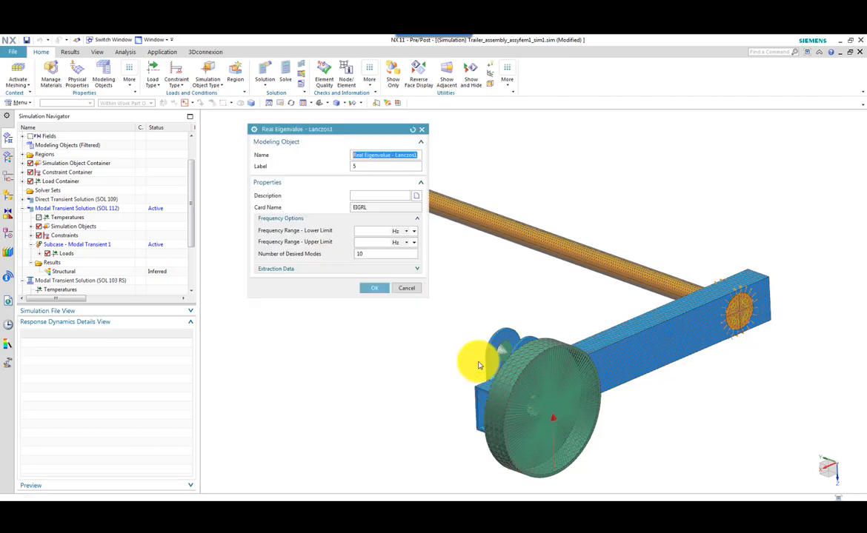
{"action": "left_click", "coordinate": [374, 288]}
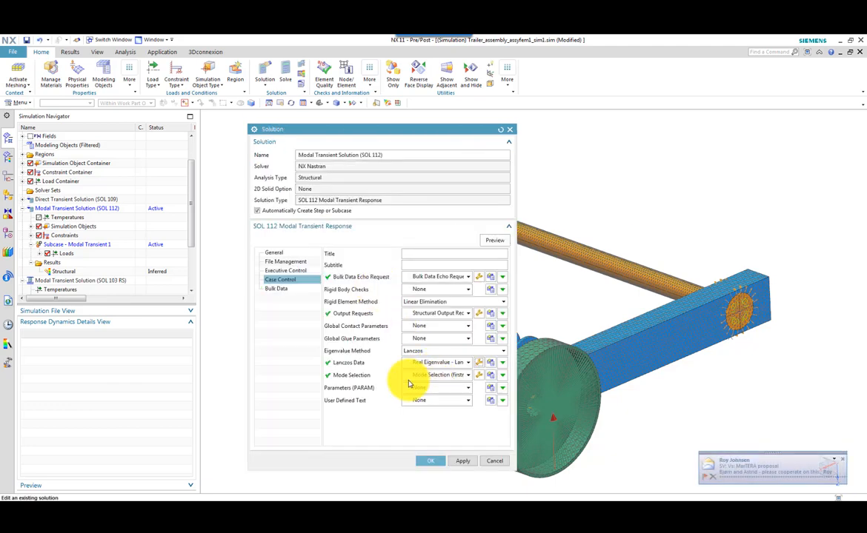
{"action": "left_click", "coordinate": [489, 376]}
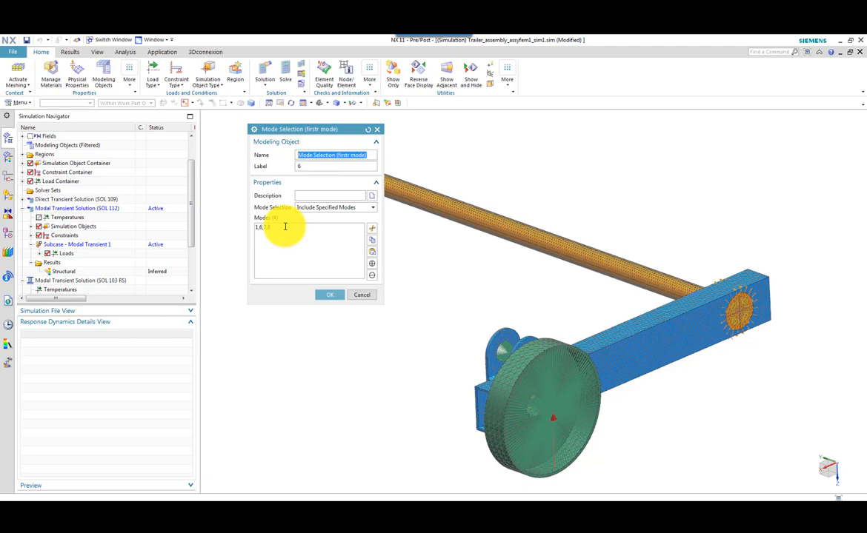
{"action": "left_click", "coordinate": [329, 295]}
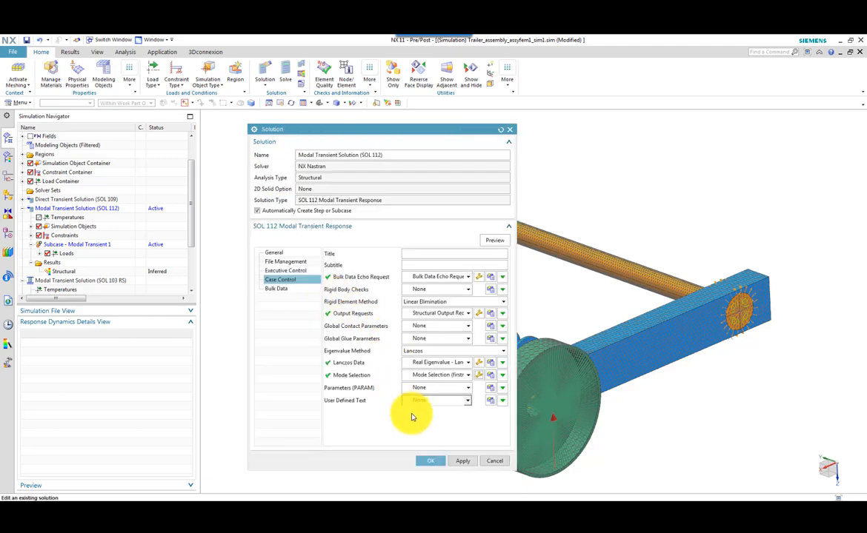
{"action": "left_click", "coordinate": [426, 460]}
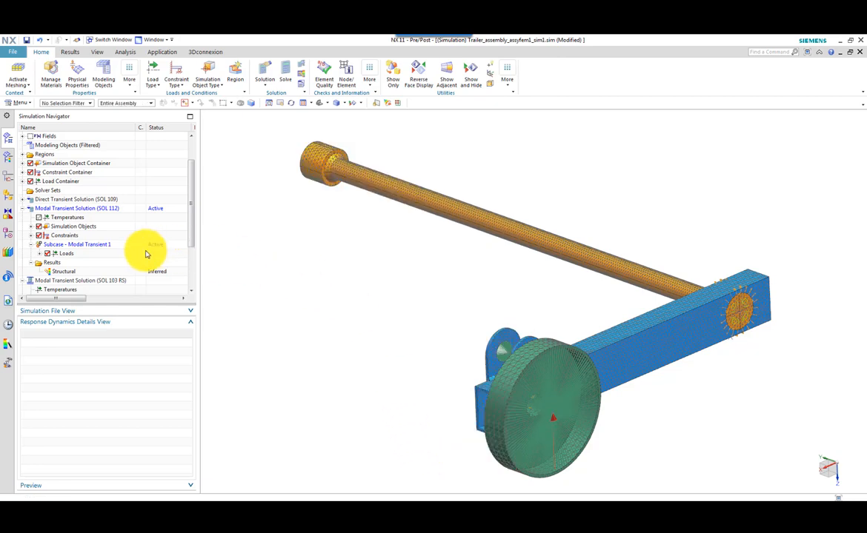
- Inspect the time step, structural damping and mode selection settings of Subcase - Modal Transient 1, and close them
{"action": "left_click", "coordinate": [101, 245]}
{"action": "right_click", "coordinate": [100, 244]}
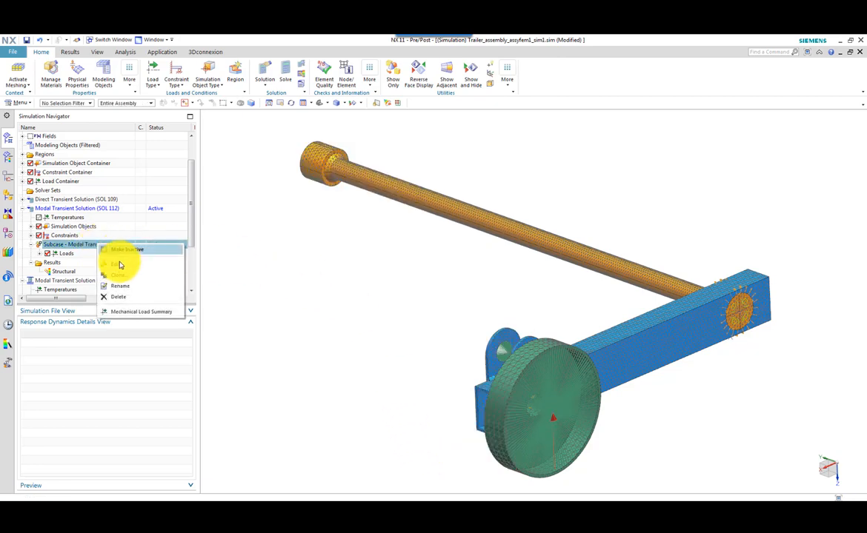
{"action": "left_click", "coordinate": [119, 263]}
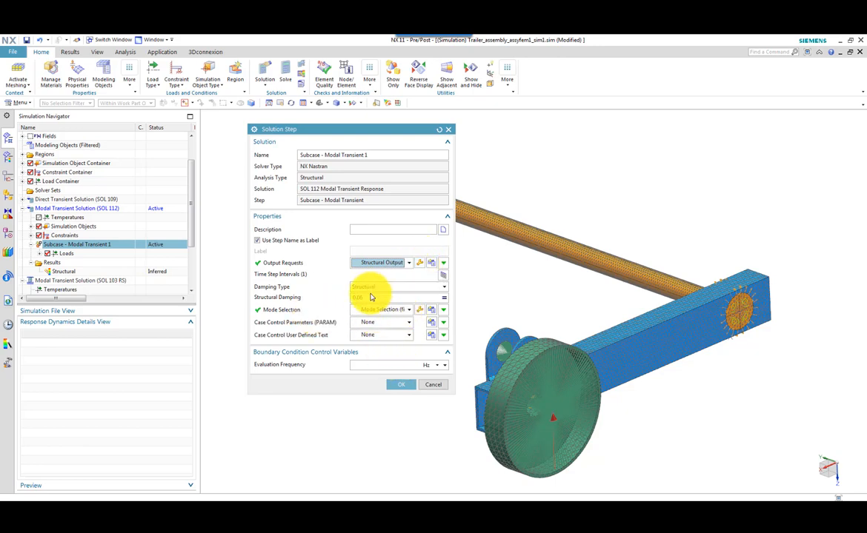
{"action": "left_click", "coordinate": [371, 297]}
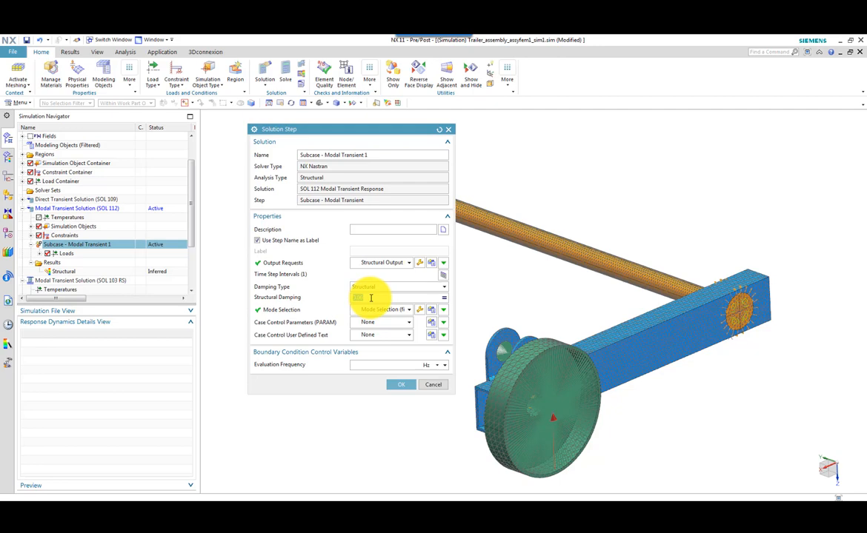
{"action": "left_click", "coordinate": [393, 386]}
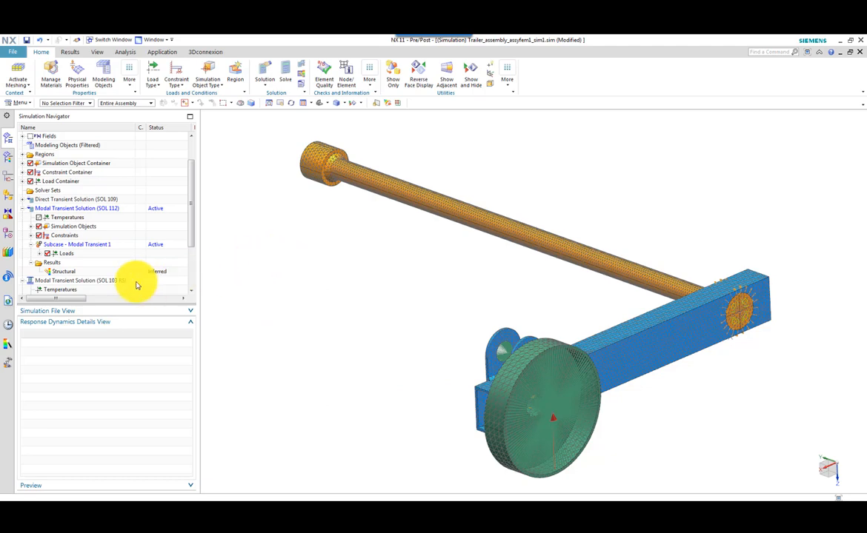
- Load the SOL 112 structural results and display the Z component of nodal displacement at Increment 1
{"action": "double_click", "coordinate": [68, 272]}
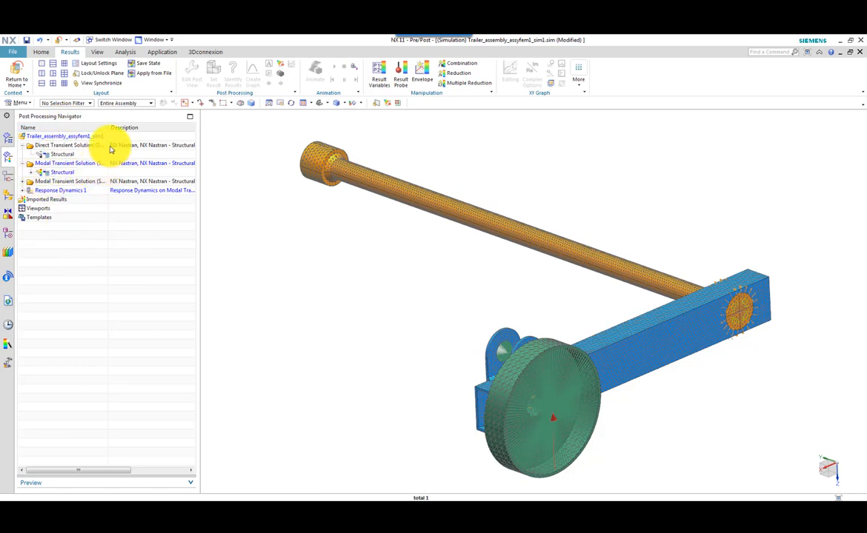
{"action": "left_click_drag", "start_coordinate": [108, 127], "coordinate": [139, 128]}
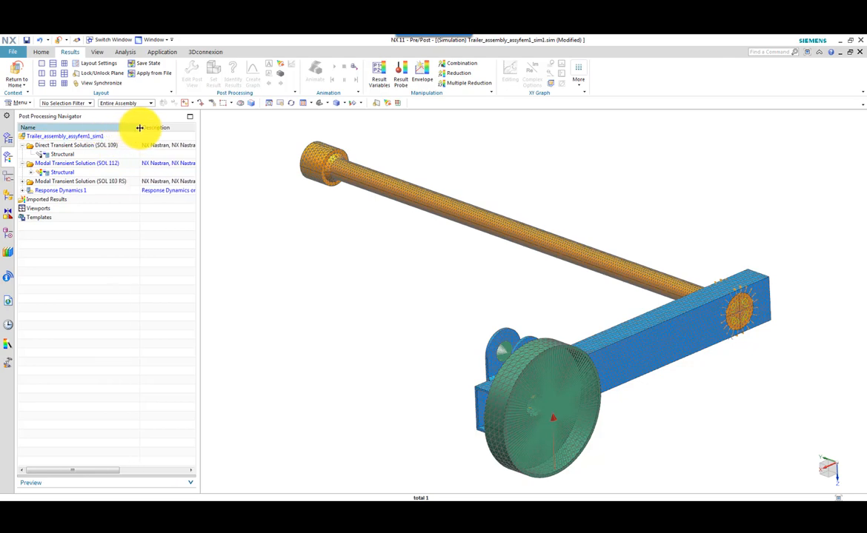
{"action": "left_click", "coordinate": [92, 165]}
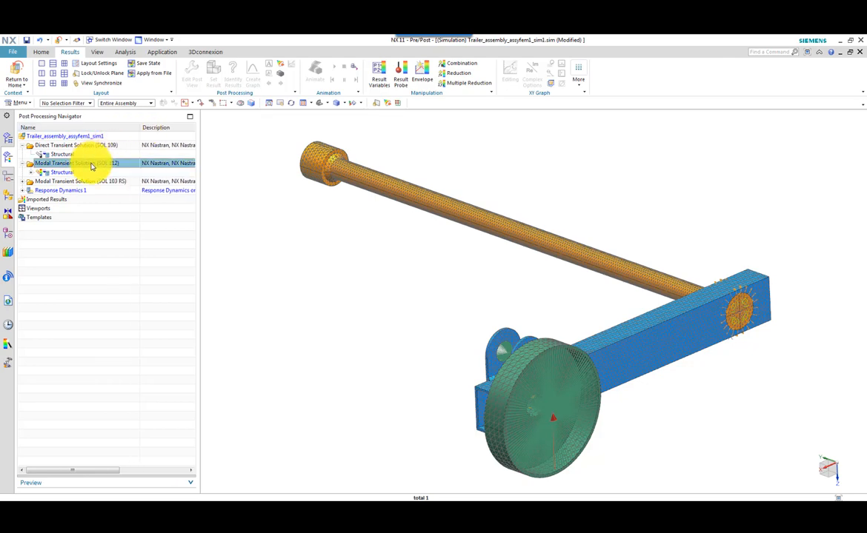
{"action": "left_click", "coordinate": [31, 173]}
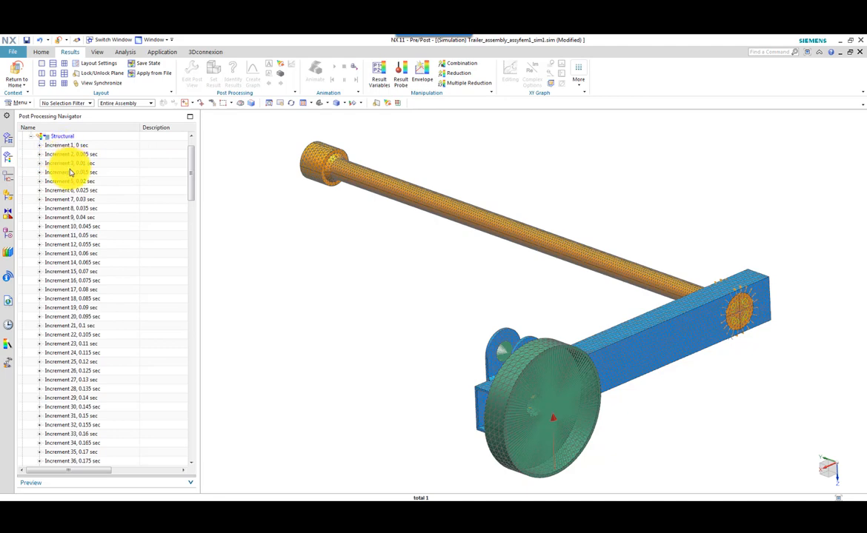
{"action": "scroll", "coordinate": [40, 175], "scroll_direction": "up", "scroll_amount": 1}
{"action": "left_click", "coordinate": [40, 171]}
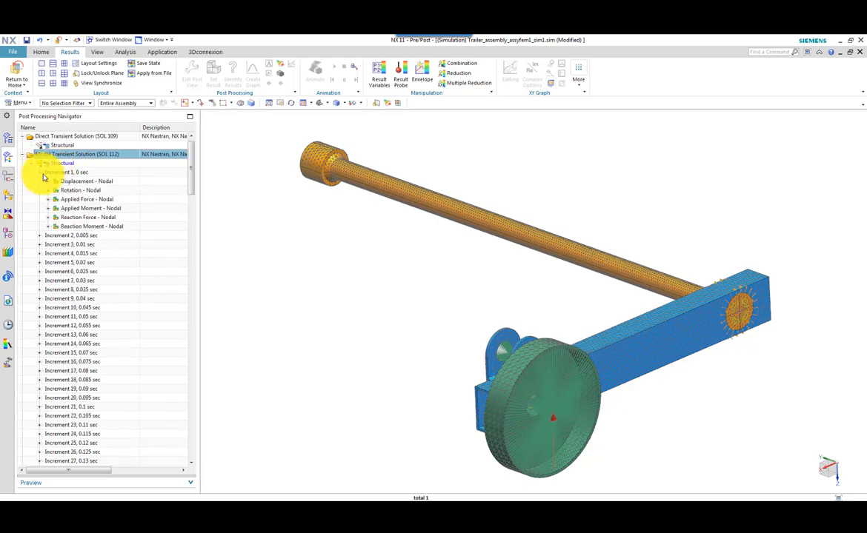
{"action": "left_click", "coordinate": [48, 181]}
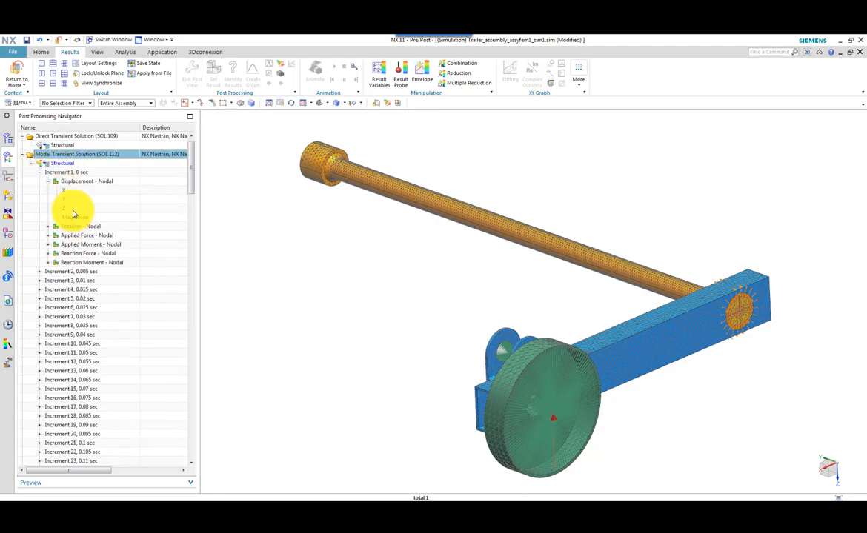
{"action": "double_click", "coordinate": [72, 208]}
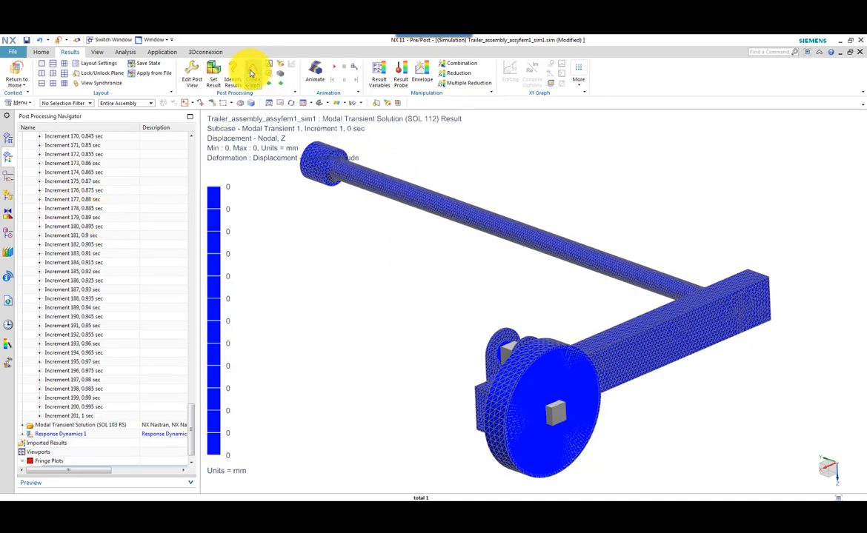
- Graph the nodal displacement at the wheel's centre node against time across Increments 1 to 201, in a new window
{"action": "left_click", "coordinate": [252, 75]}
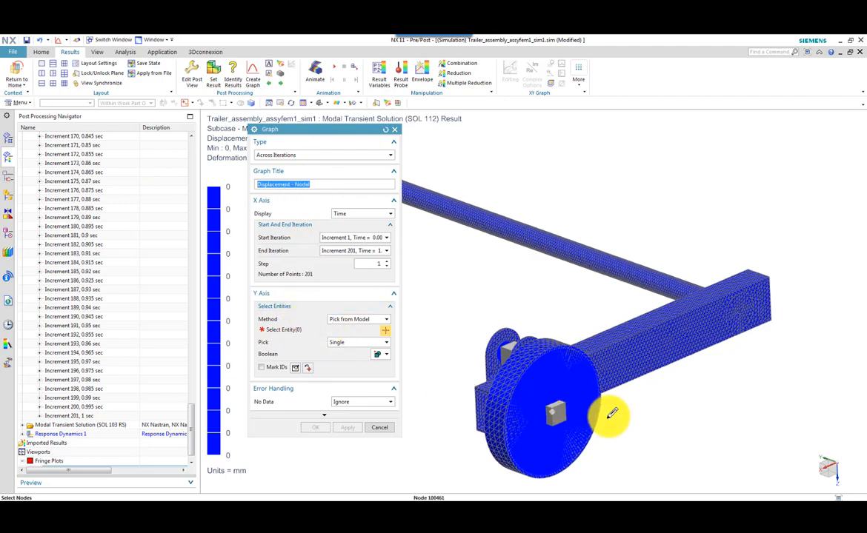
{"action": "scroll", "coordinate": [548, 352], "scroll_direction": "up", "scroll_amount": 1}
{"action": "left_click", "coordinate": [552, 418]}
{"action": "middle_click_drag", "start_coordinate": [589, 407], "coordinate": [602, 404]}
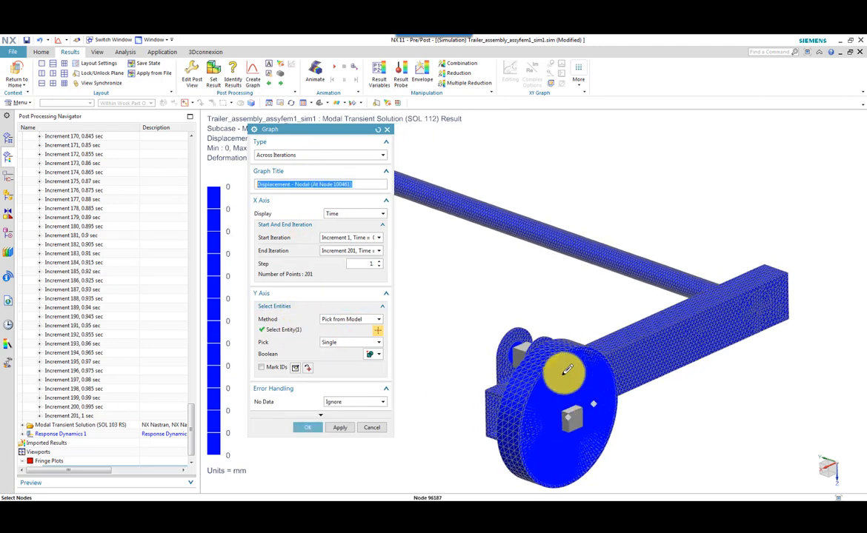
{"action": "middle_click_drag", "start_coordinate": [444, 272], "coordinate": [373, 320]}
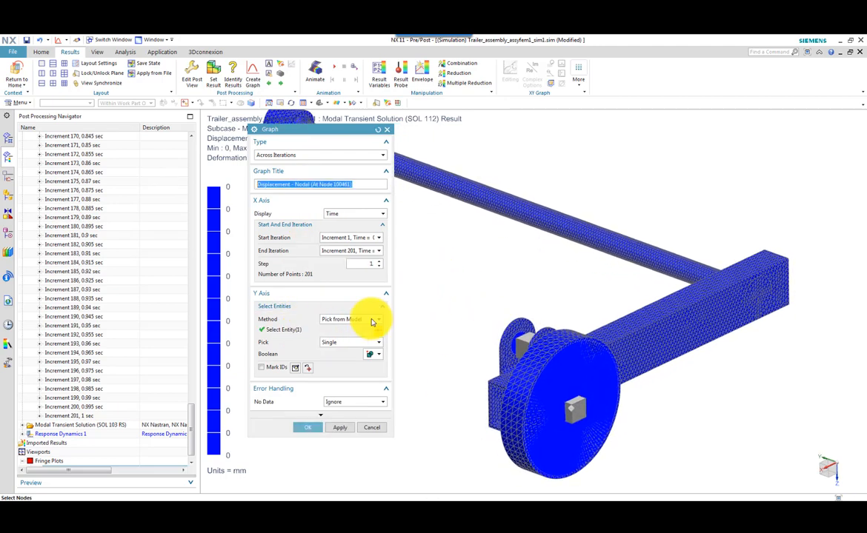
{"action": "left_click", "coordinate": [309, 429]}
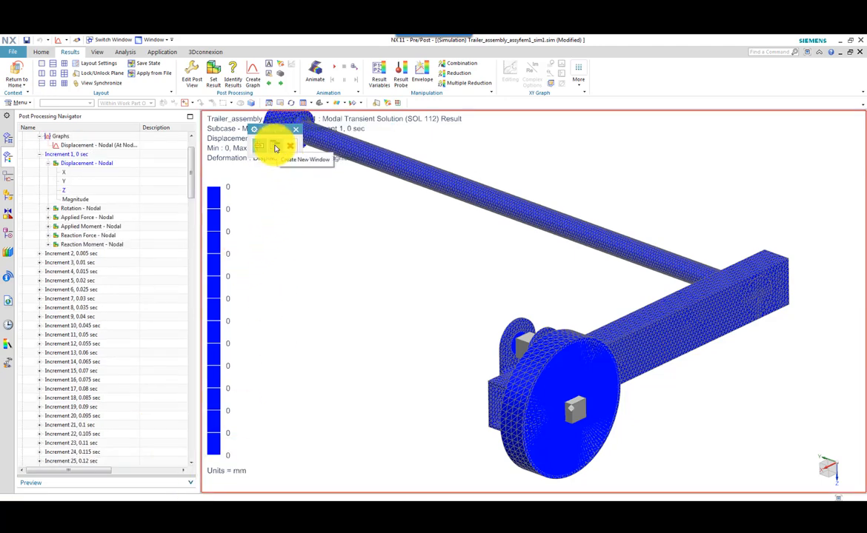
{"action": "left_click", "coordinate": [275, 147]}
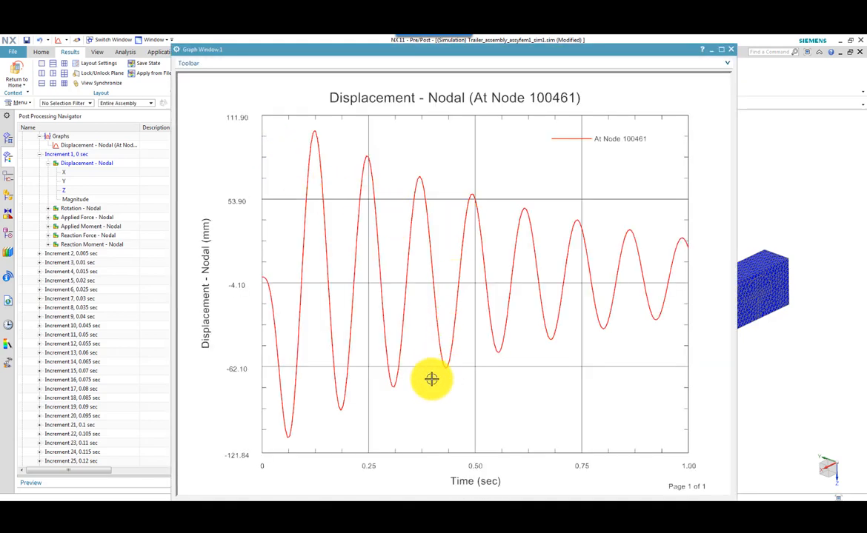
- Probe the peaks of the SOL 112 displacement graph and mark its first negative peak
{"action": "left_click", "coordinate": [201, 65]}
{"action": "left_click", "coordinate": [209, 77]}
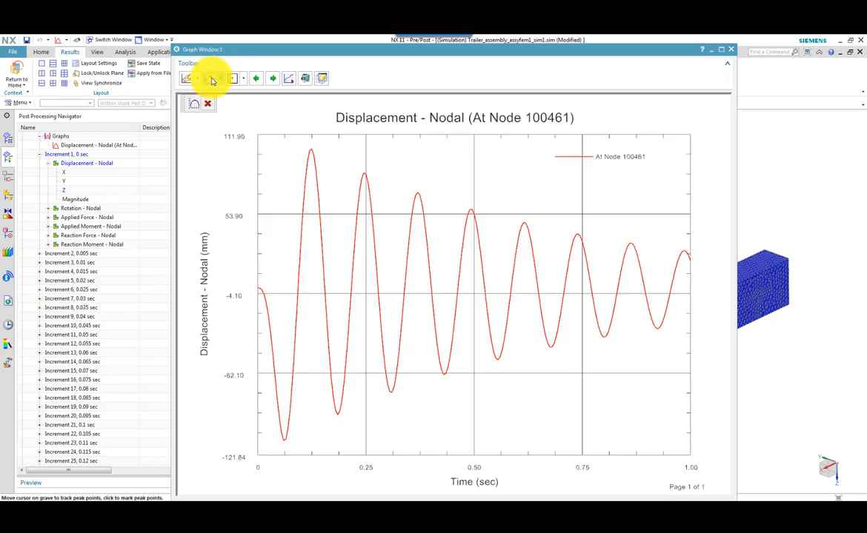
{"action": "left_click", "coordinate": [285, 442]}
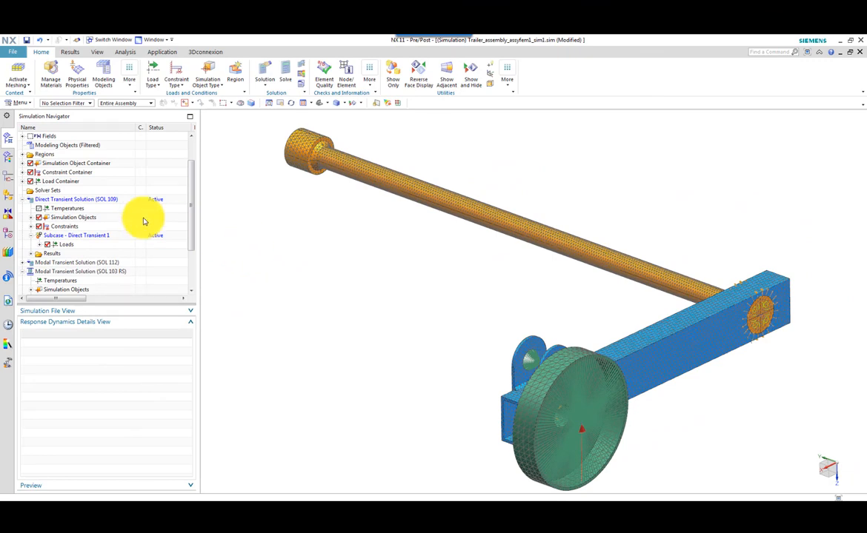
- Inspect the SOL 109 direct transient solution's case control, bulk data structural damping and executive control settings, and close them
{"action": "left_click", "coordinate": [107, 200]}
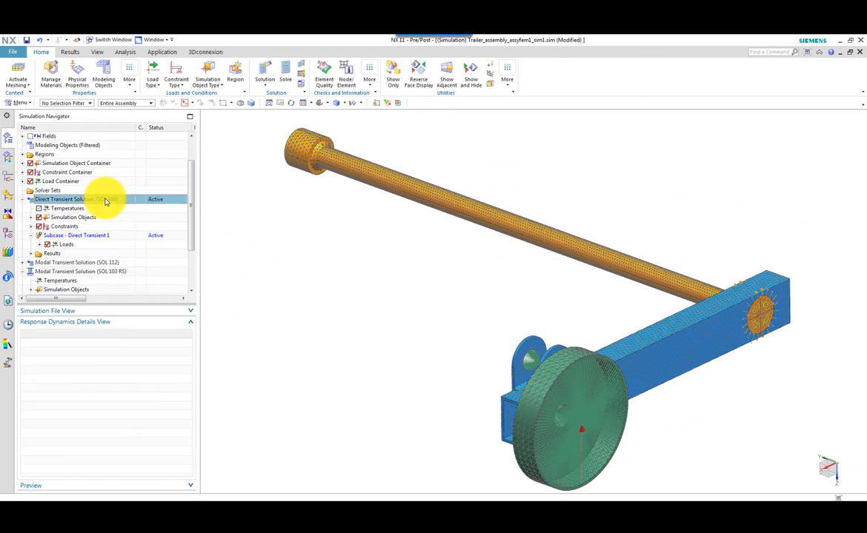
{"action": "right_click", "coordinate": [107, 200]}
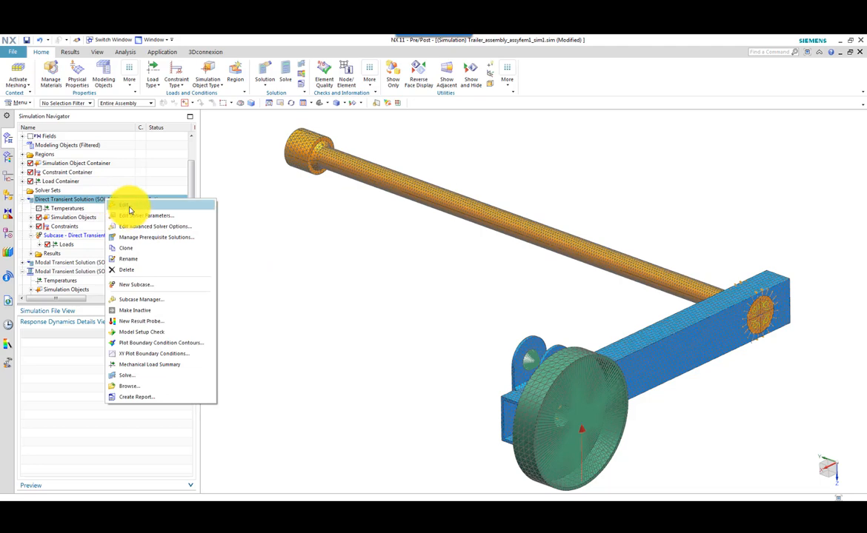
{"action": "left_click", "coordinate": [129, 209]}
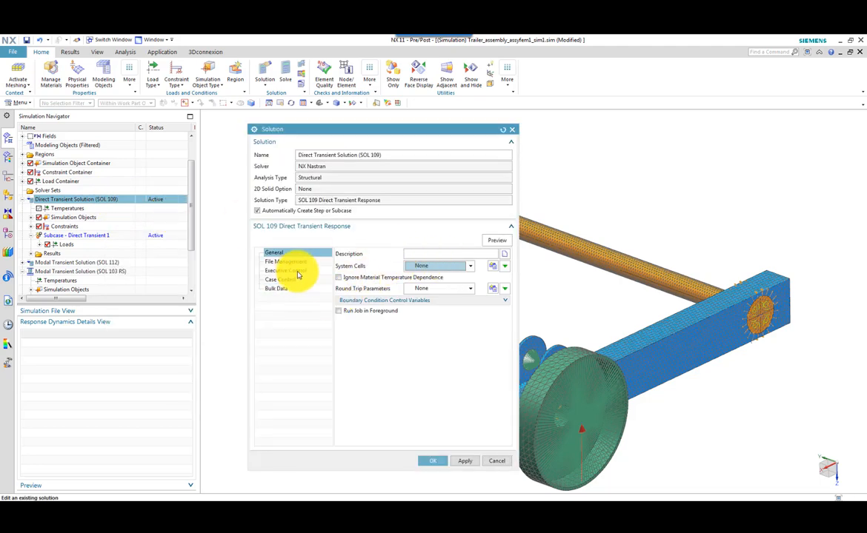
{"action": "left_click", "coordinate": [285, 280]}
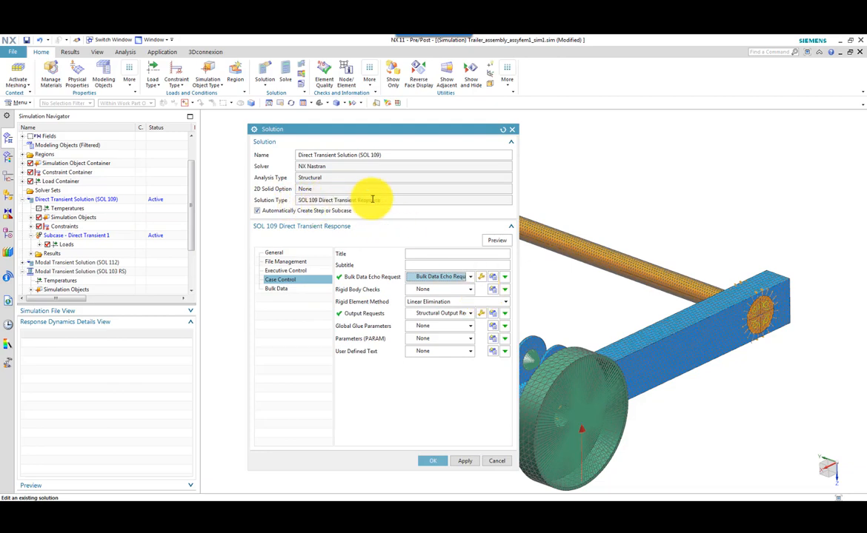
{"action": "left_click", "coordinate": [289, 288]}
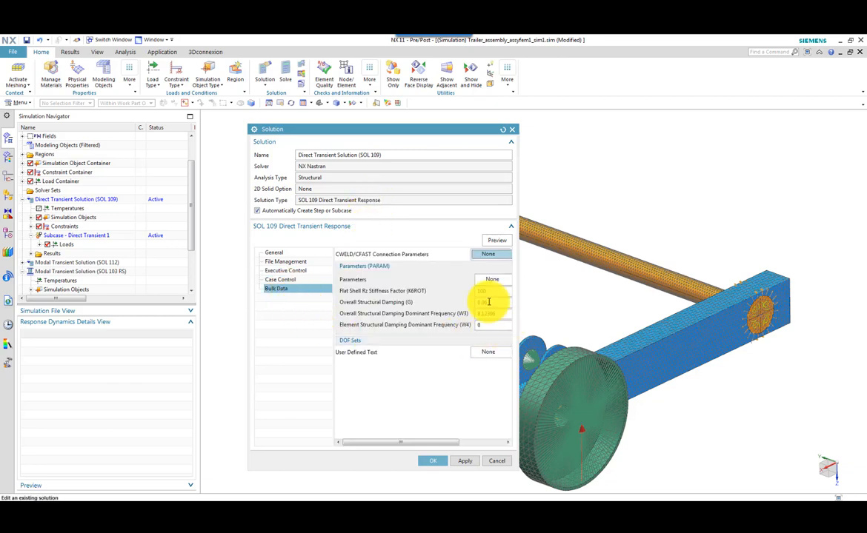
{"action": "left_click_drag", "start_coordinate": [490, 304], "coordinate": [461, 304]}
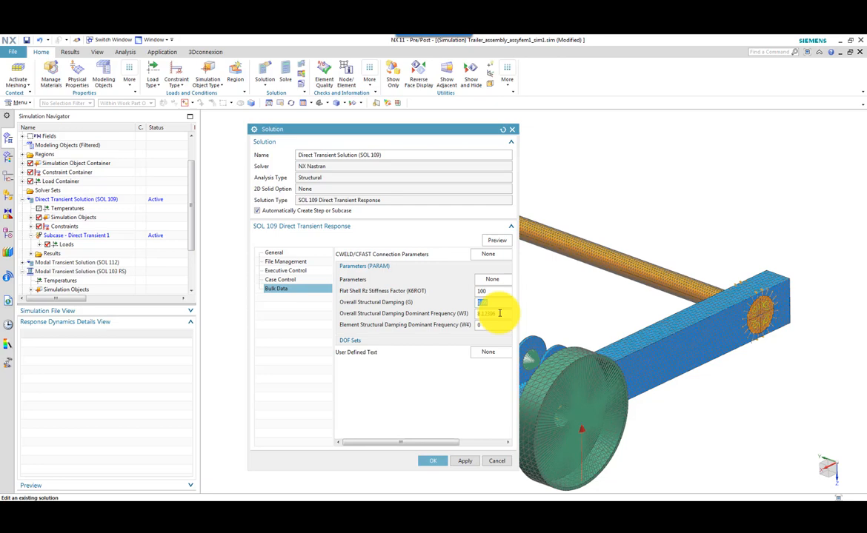
{"action": "left_click", "coordinate": [284, 280]}
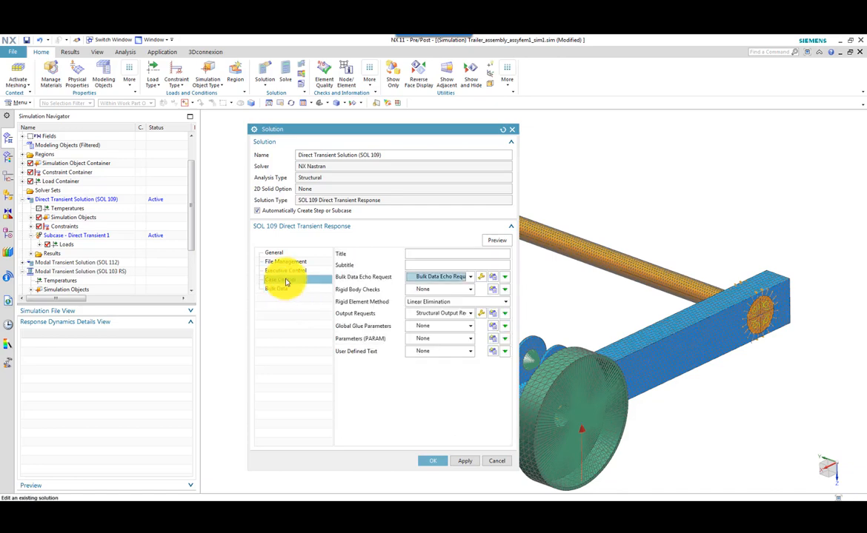
{"action": "left_click", "coordinate": [281, 270]}
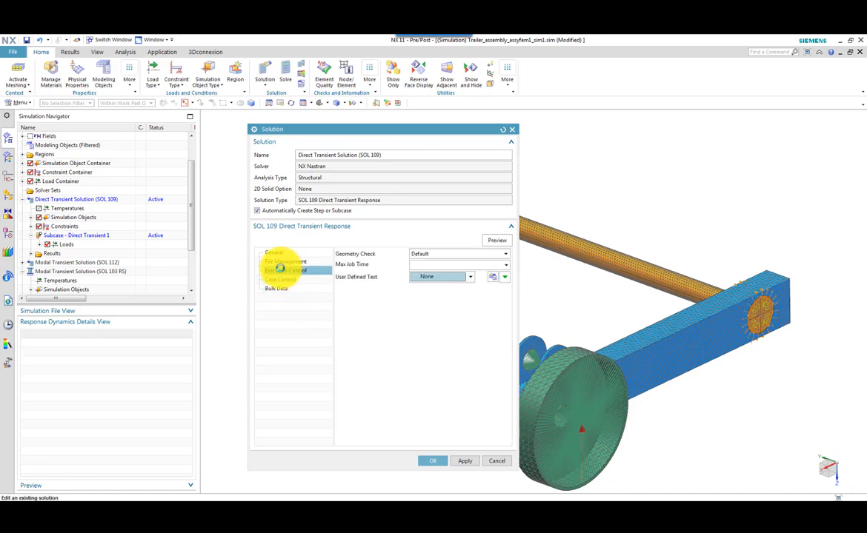
{"action": "left_click", "coordinate": [437, 462]}
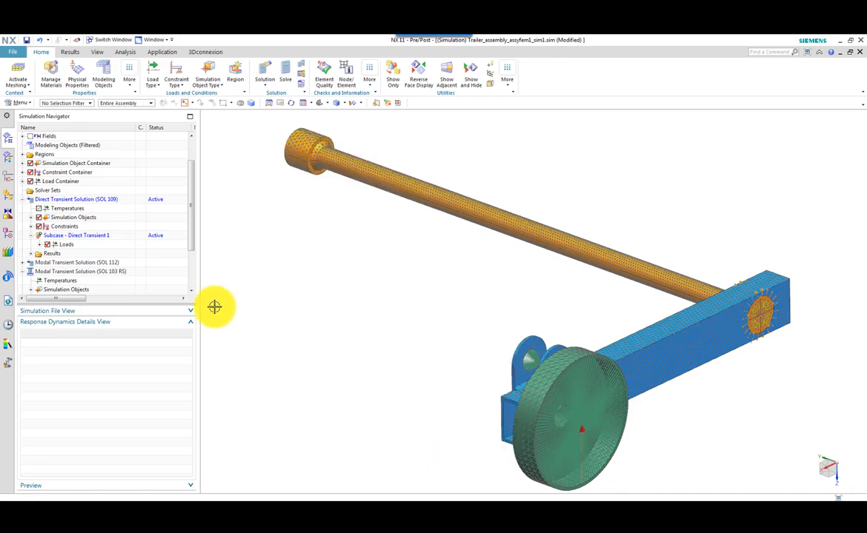
- Inspect the Time Step 200 increments settings of Subcase - Direct Transient 1, including the output skip factor, and close the dialogs
{"action": "left_click", "coordinate": [86, 237]}
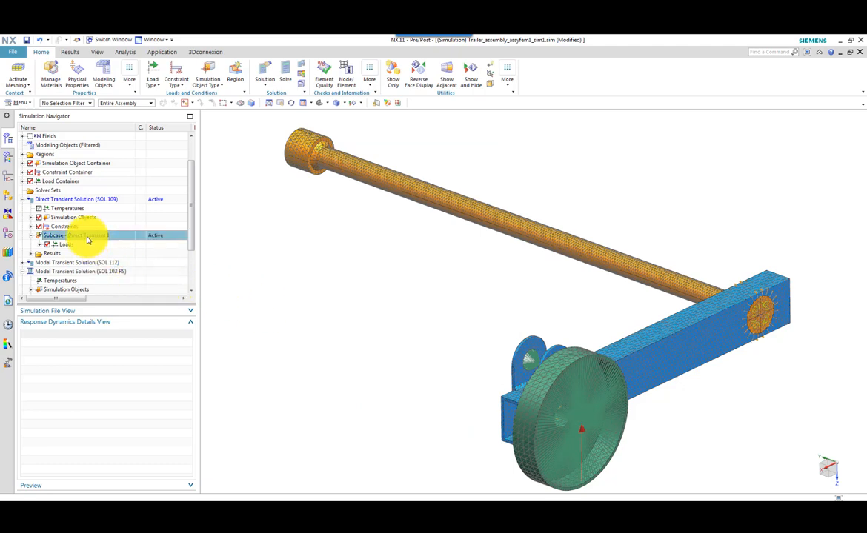
{"action": "right_click", "coordinate": [88, 237]}
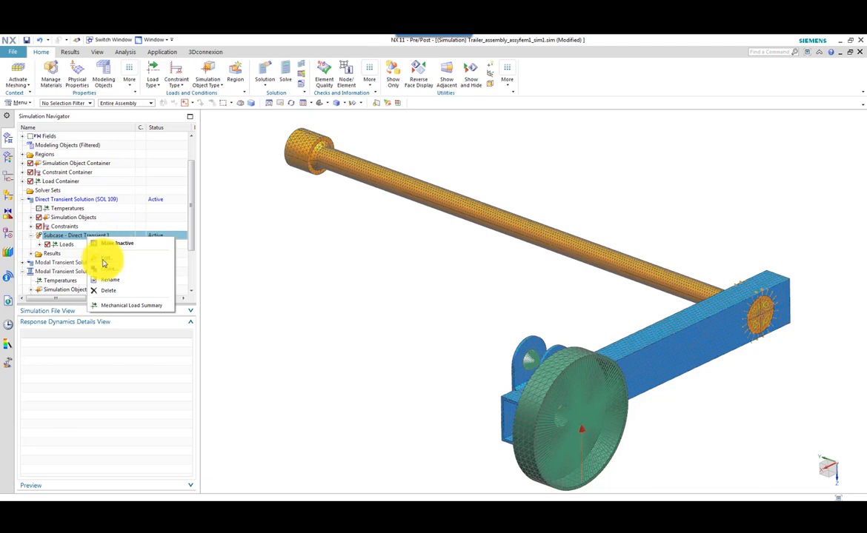
{"action": "left_click", "coordinate": [108, 259]}
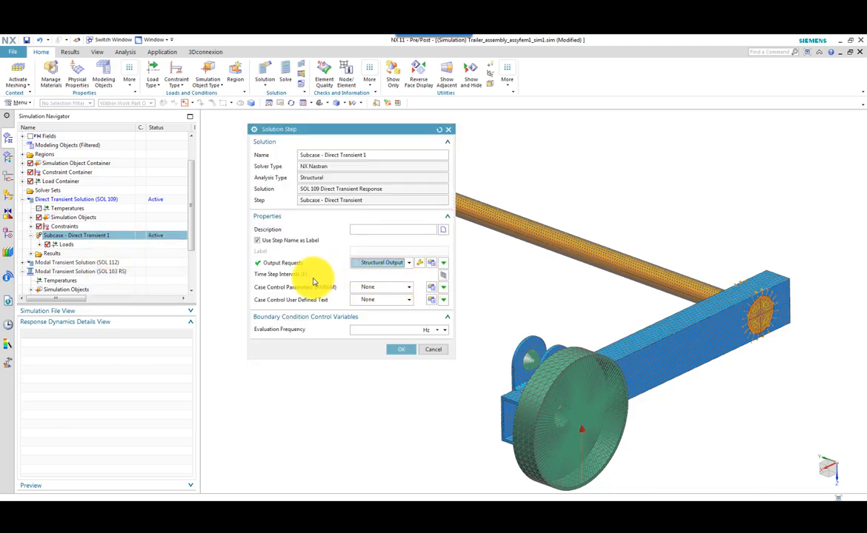
{"action": "left_click", "coordinate": [442, 276]}
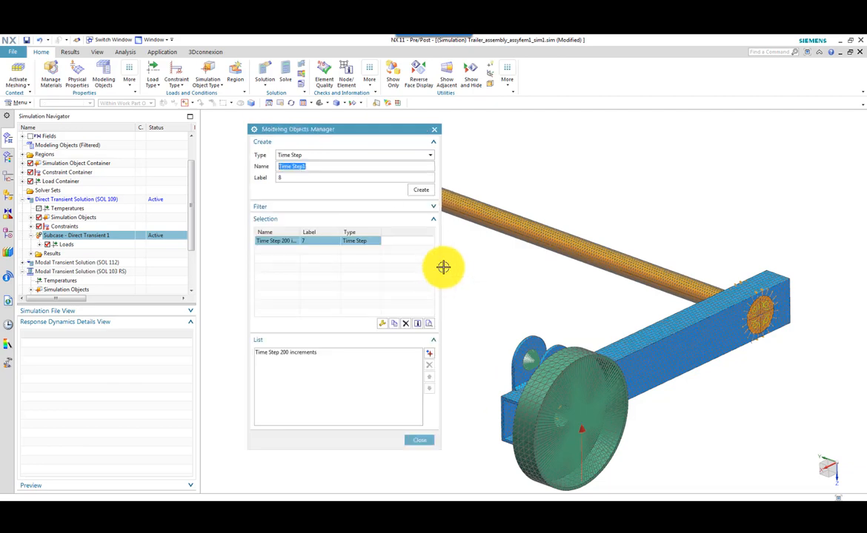
{"action": "left_click", "coordinate": [383, 323]}
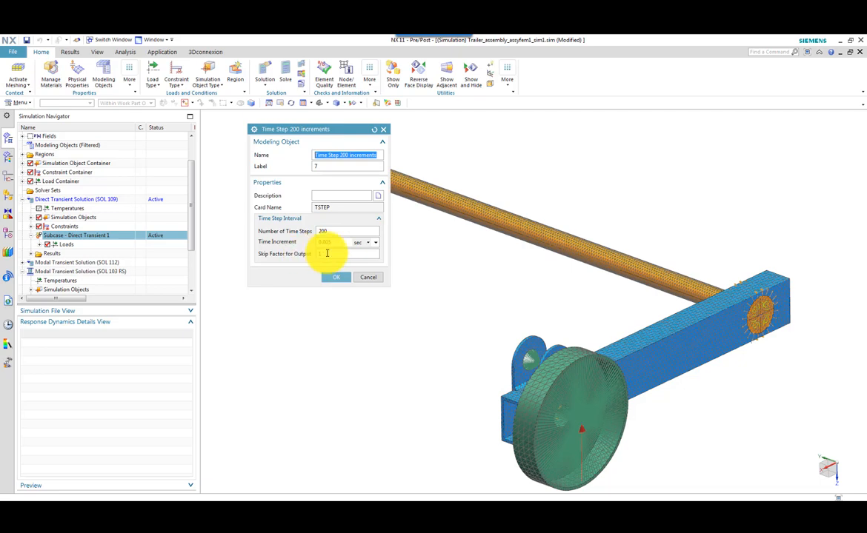
{"action": "left_click", "coordinate": [324, 255]}
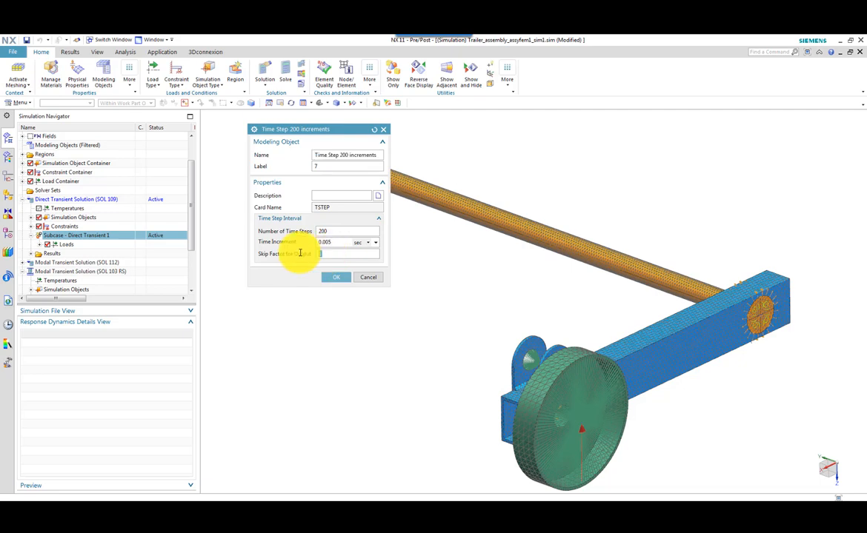
{"action": "left_click", "coordinate": [332, 277]}
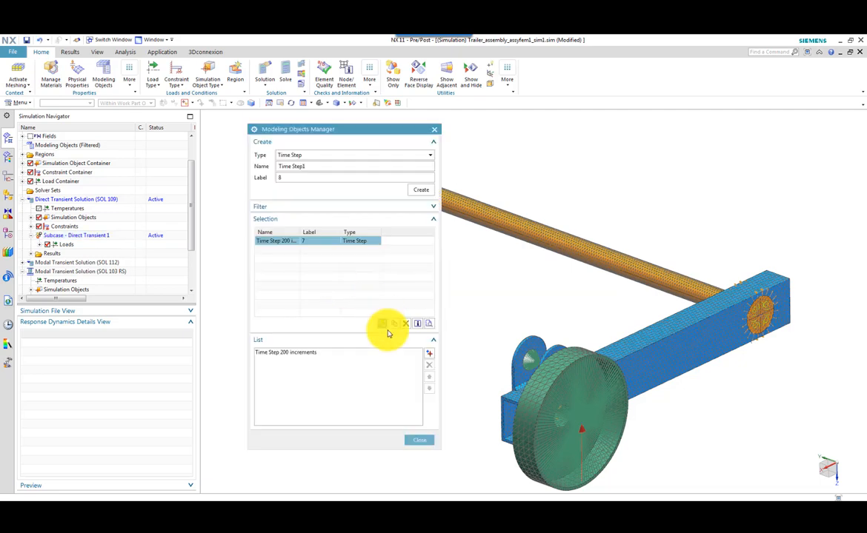
{"action": "left_click", "coordinate": [420, 442]}
{"action": "left_click", "coordinate": [398, 348]}
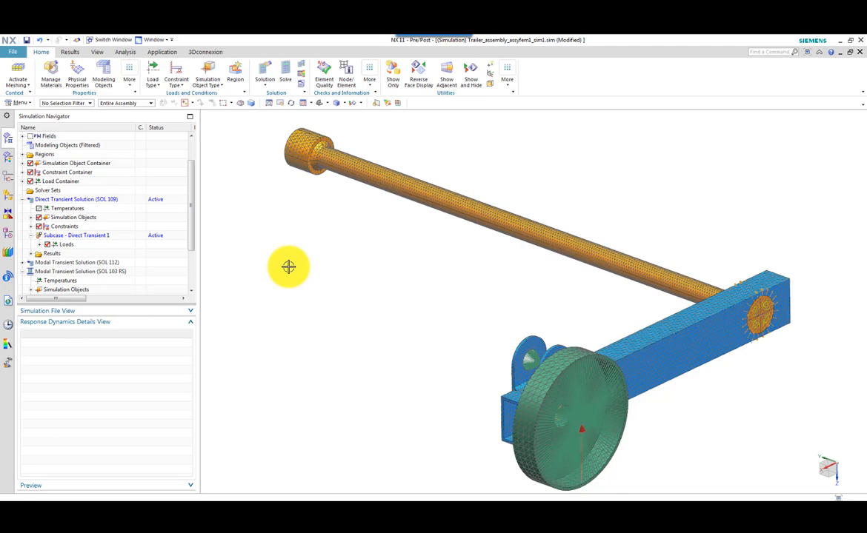
- Load the SOL 109 structural results and display the Z component of nodal displacement at Increment 1
{"action": "left_click", "coordinate": [31, 254]}
{"action": "double_click", "coordinate": [61, 263]}
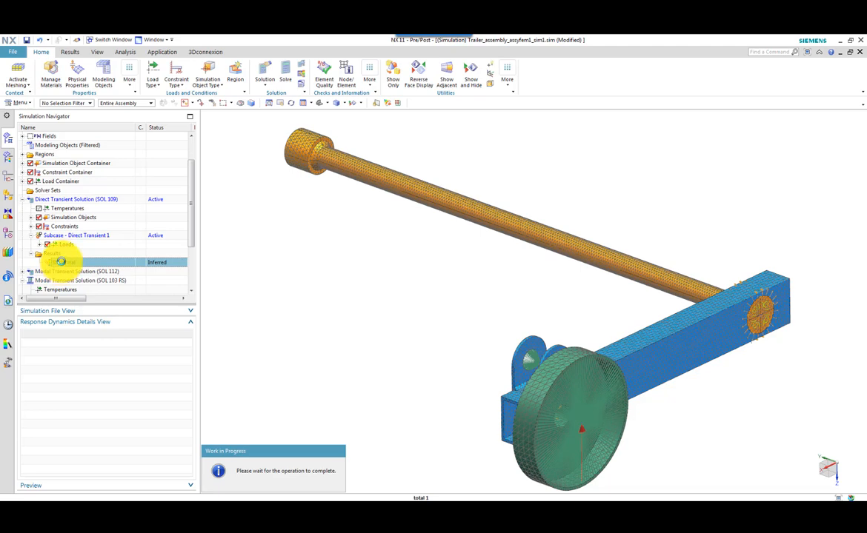
{"action": "scroll", "coordinate": [98, 215], "scroll_direction": "up", "scroll_amount": 2}
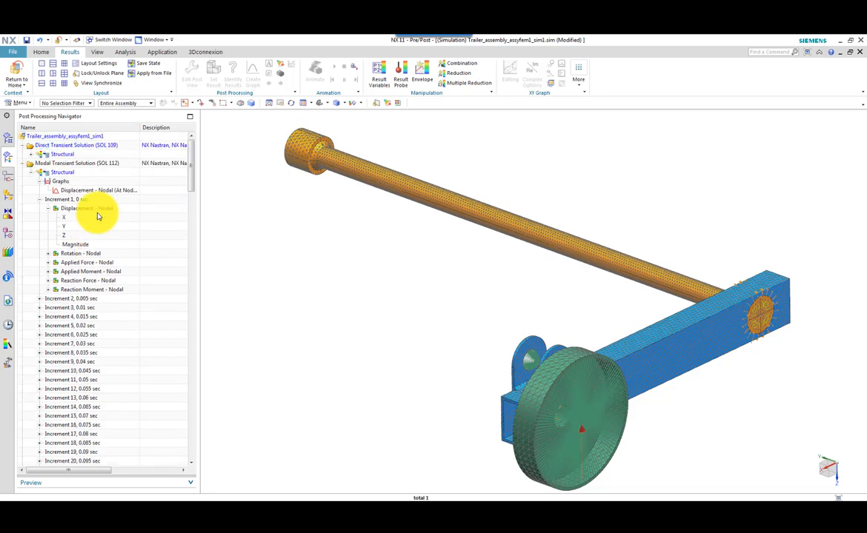
{"action": "left_click", "coordinate": [31, 163]}
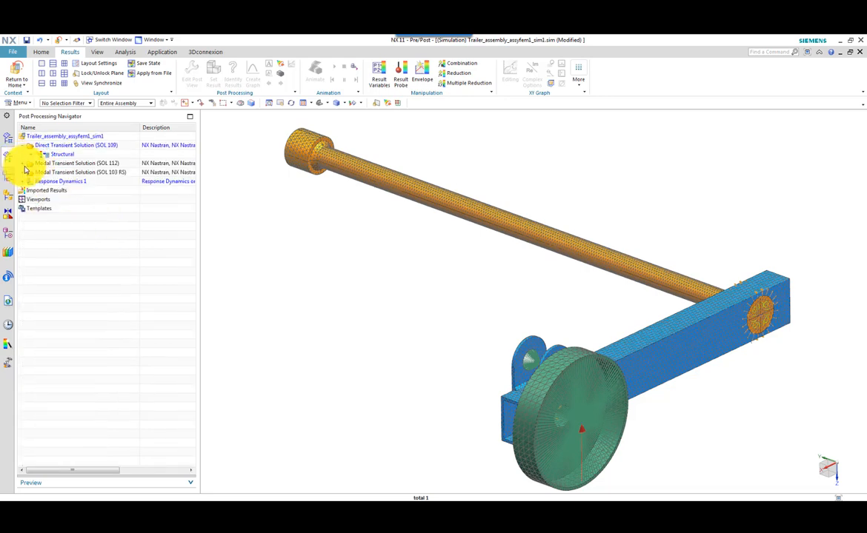
{"action": "left_click", "coordinate": [76, 145]}
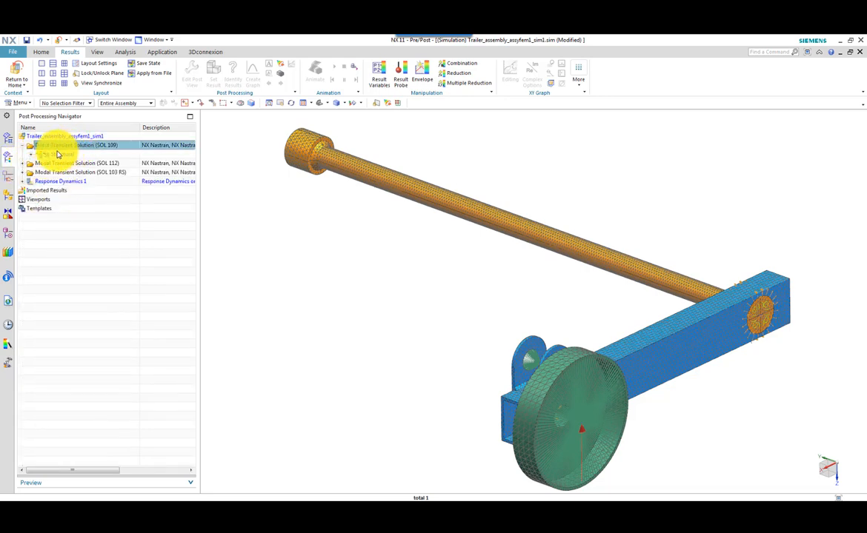
{"action": "left_click", "coordinate": [31, 155]}
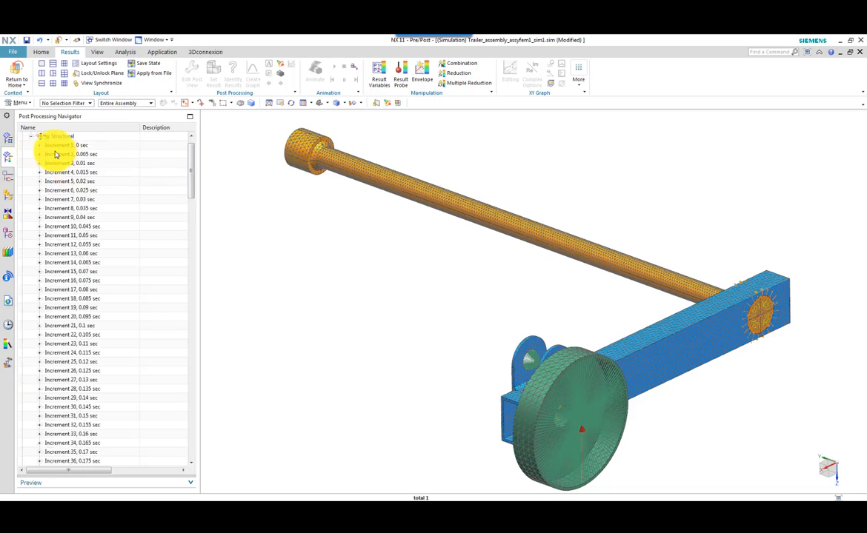
{"action": "left_click", "coordinate": [39, 145]}
{"action": "left_click", "coordinate": [47, 154]}
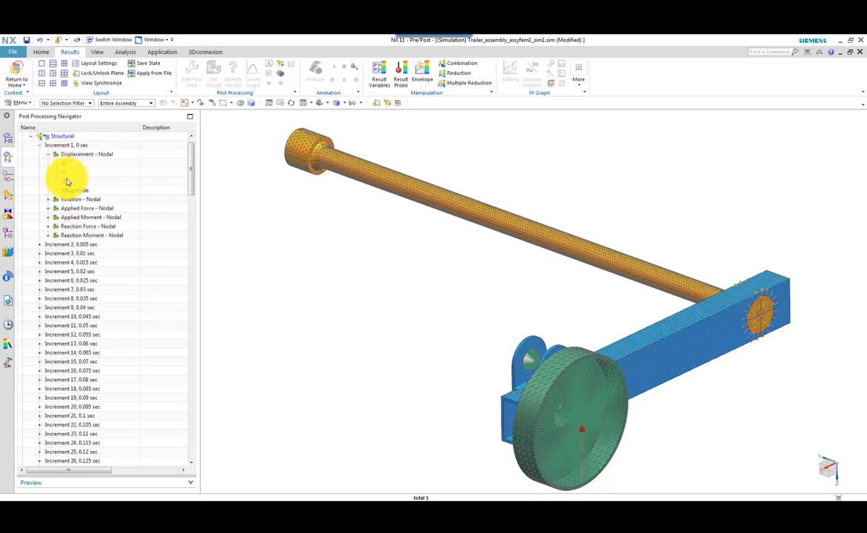
{"action": "double_click", "coordinate": [66, 182]}
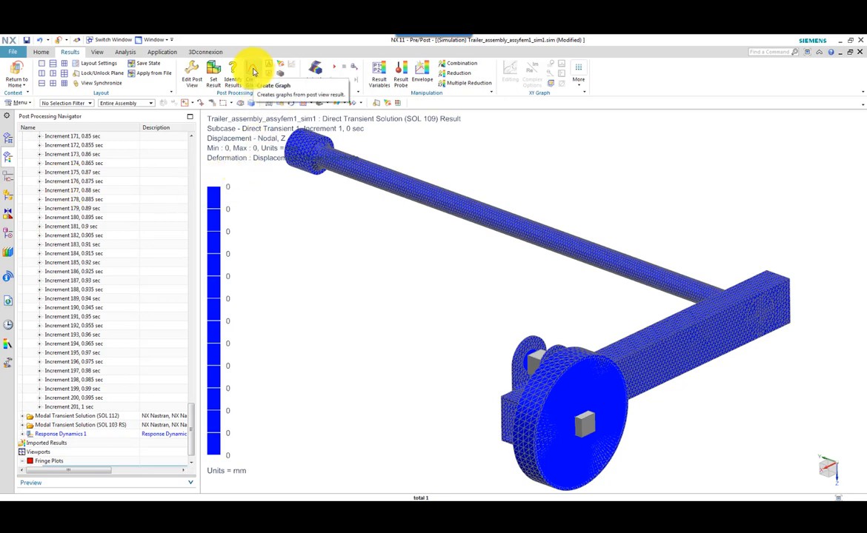
- Graph the SOL 109 nodal displacement at the wheel's centre node against time across Increments 1 to 201, in a new window
{"action": "left_click", "coordinate": [252, 71]}
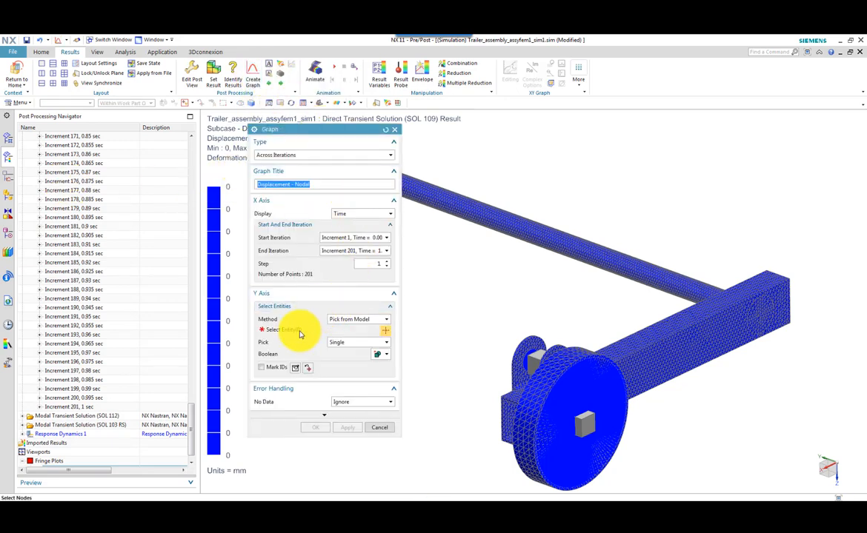
{"action": "left_click", "coordinate": [600, 429]}
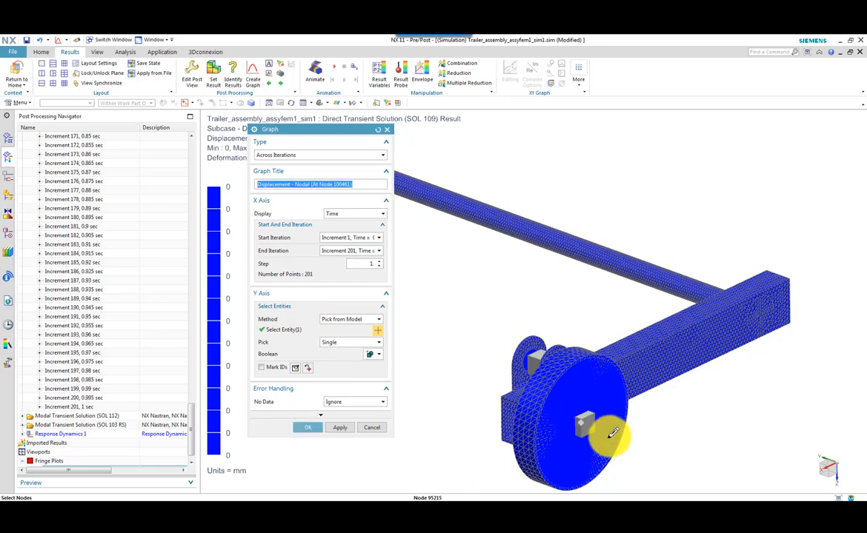
{"action": "middle_click_drag", "start_coordinate": [611, 437], "coordinate": [406, 367]}
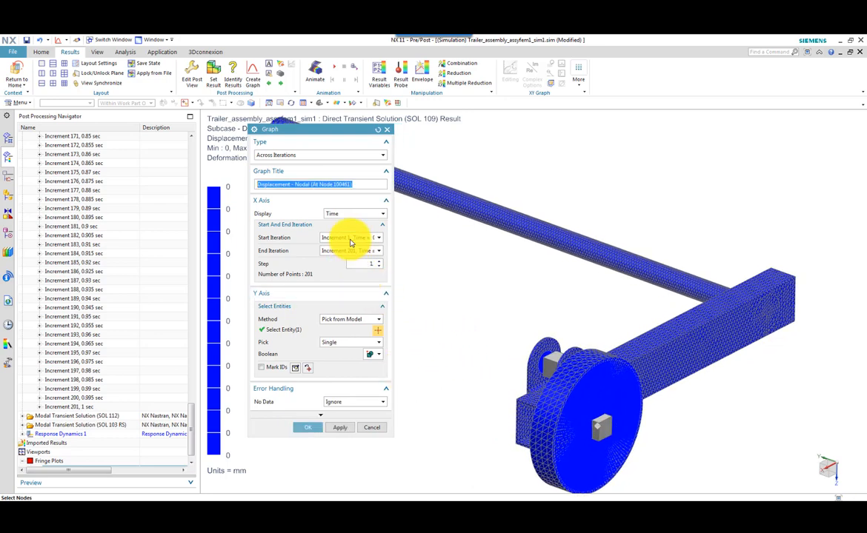
{"action": "left_click", "coordinate": [304, 429]}
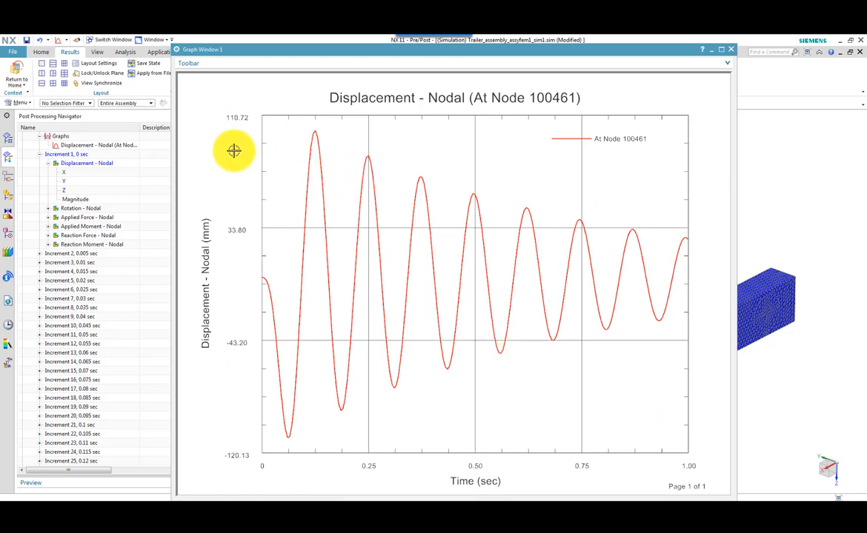
- Probe the first negative peak of the SOL 109 displacement graph
{"action": "left_click", "coordinate": [189, 64]}
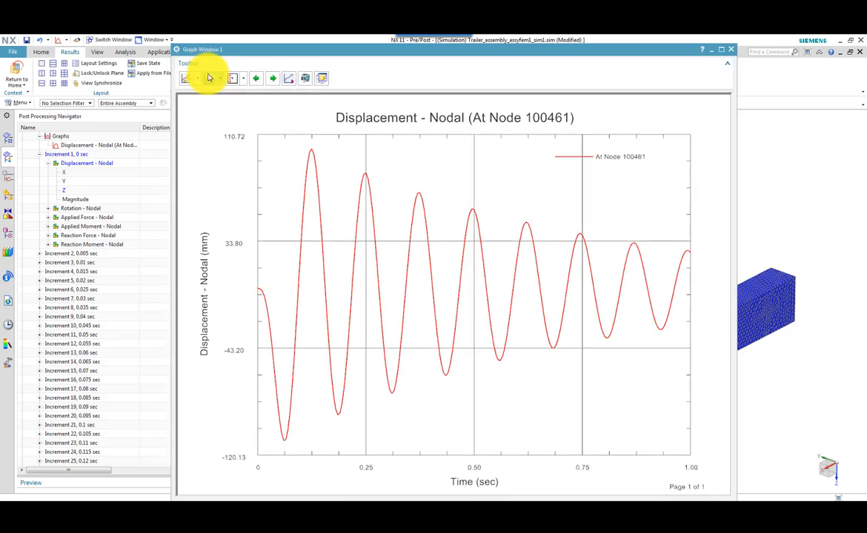
{"action": "left_click", "coordinate": [208, 78]}
{"action": "left_click", "coordinate": [285, 440]}
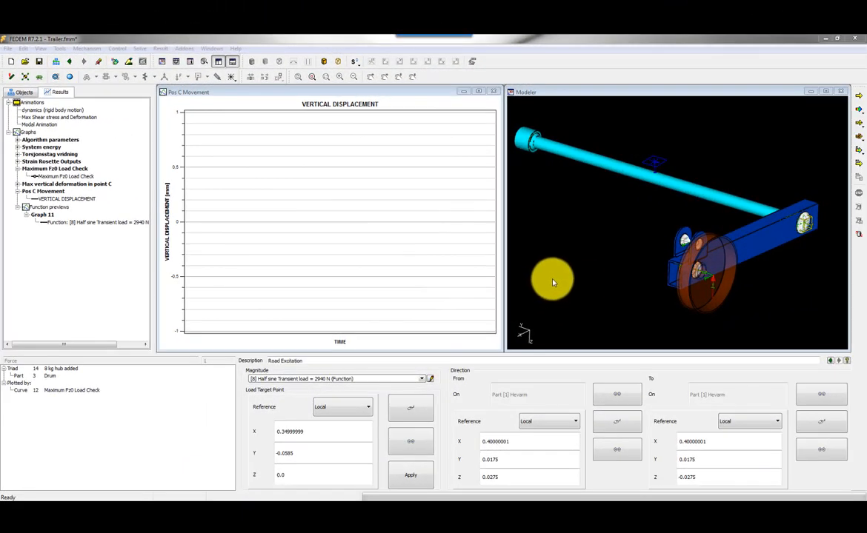
- Switch to the FEDEM trailer model and inspect the structural damping of the Torsjonsstav and Hevarm parts
{"action": "left_click", "coordinate": [631, 174]}
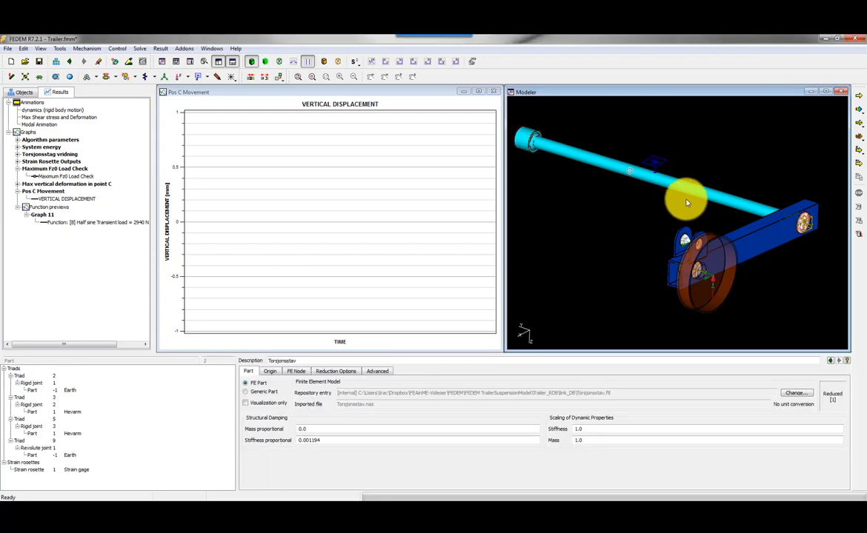
{"action": "left_click", "coordinate": [754, 240]}
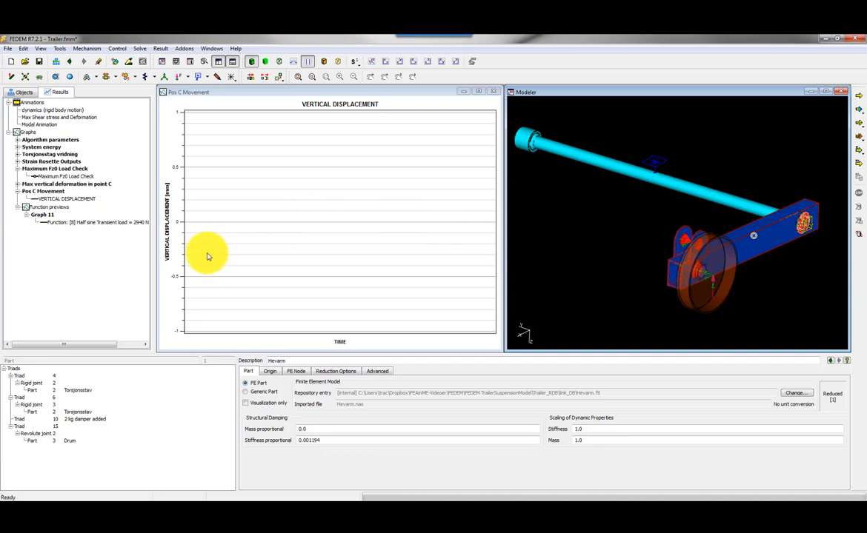
- Show the half sine transient load function preview, Graph 11, and enlarge its window over the empty displacement graph
{"action": "left_click", "coordinate": [46, 217]}
{"action": "right_click", "coordinate": [46, 217]}
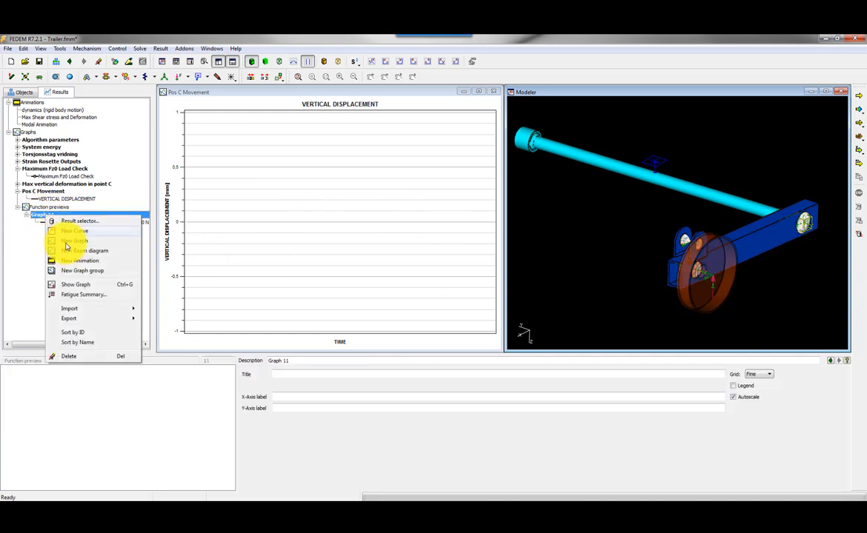
{"action": "left_click", "coordinate": [72, 271]}
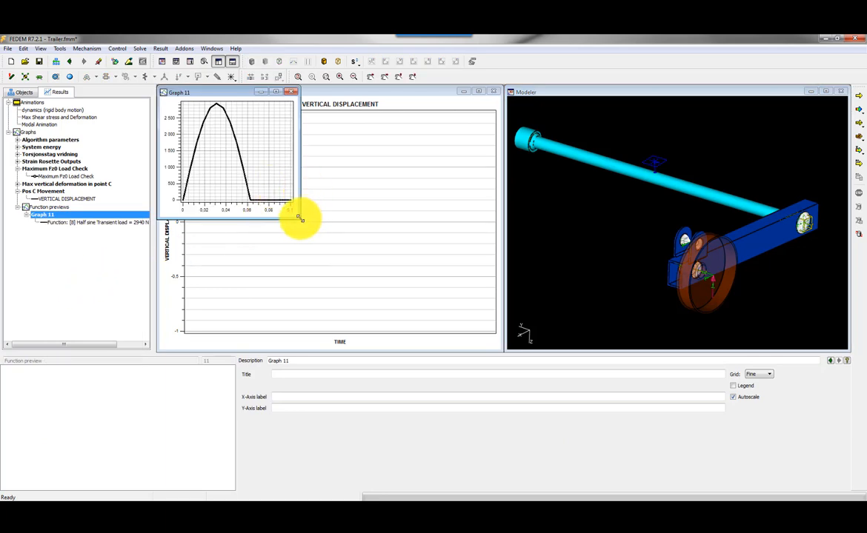
{"action": "left_click_drag", "start_coordinate": [298, 218], "coordinate": [487, 315]}
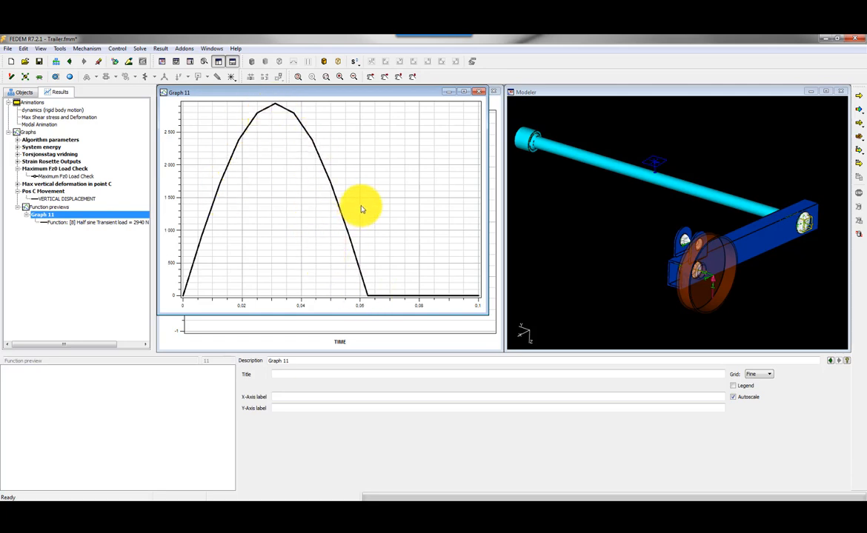
- Close the half sine load function preview and load the dynamics (rigid body motion) animation
{"action": "left_click", "coordinate": [479, 92]}
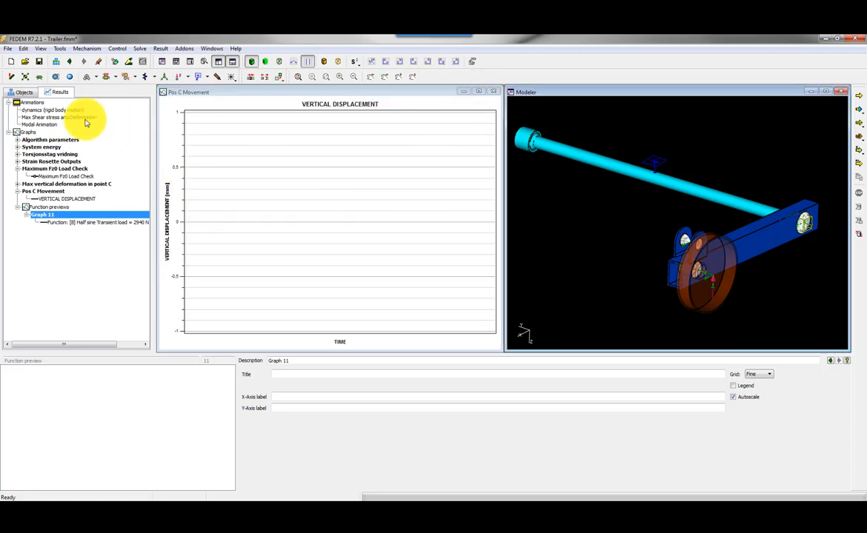
{"action": "left_click", "coordinate": [44, 110]}
{"action": "left_click", "coordinate": [261, 483]}
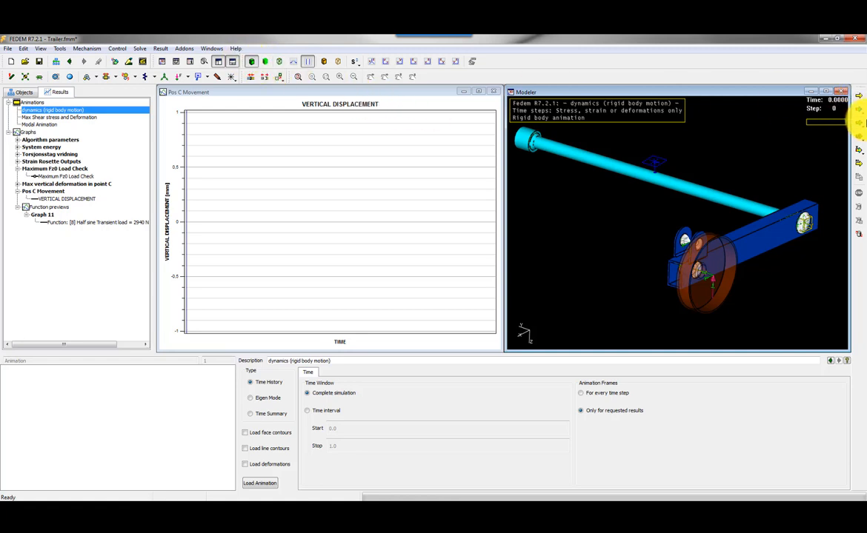
- Check the time settings of the time history response analysis in the solver setup and run the dynamics analysis
{"action": "left_click", "coordinate": [857, 102]}
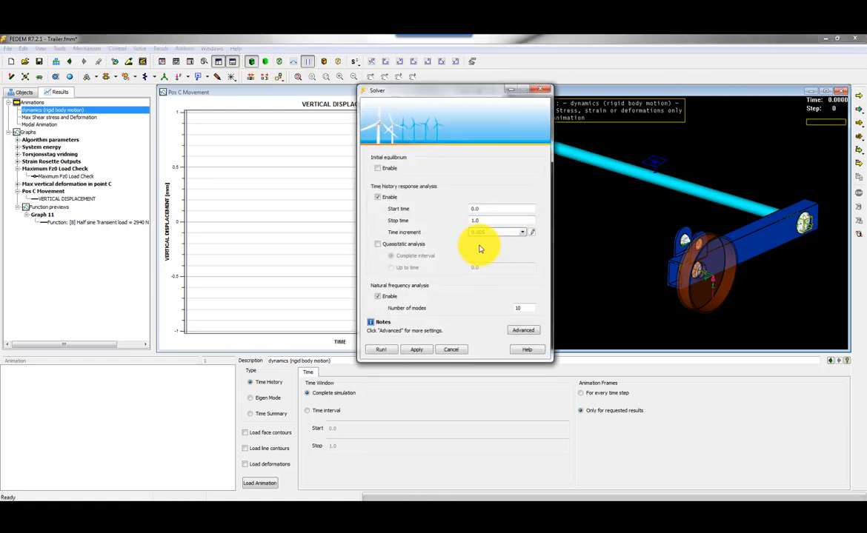
{"action": "left_click_drag", "start_coordinate": [488, 222], "coordinate": [448, 227]}
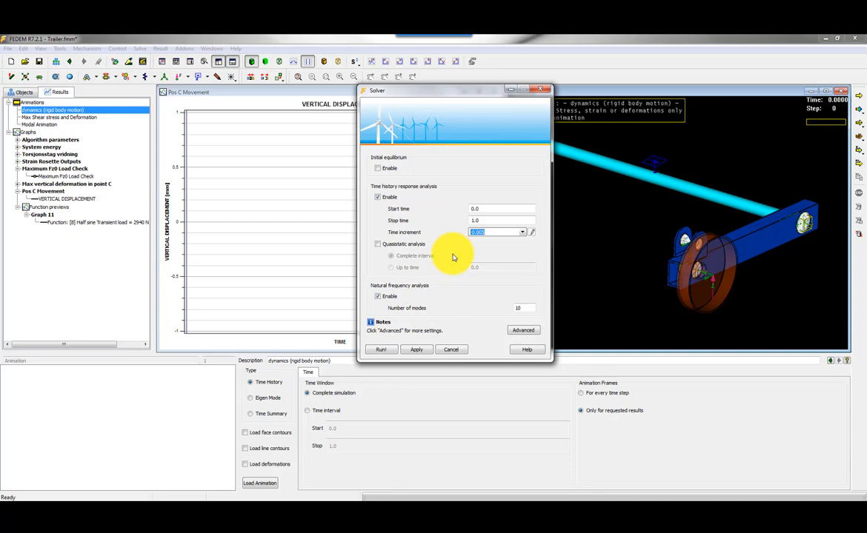
{"action": "left_click", "coordinate": [381, 350]}
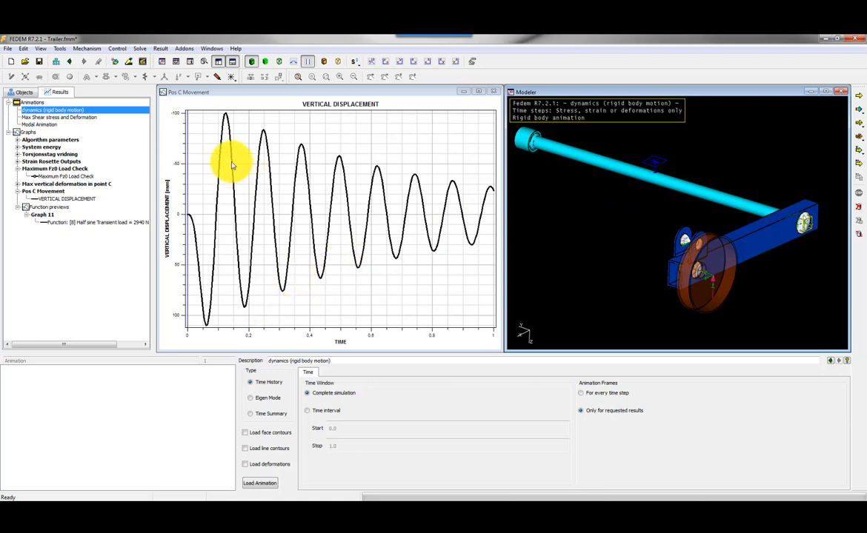
- Load the dynamics (rigid body motion) animation from the solved results, play it alongside the displacement graph and close the player
{"action": "left_click", "coordinate": [49, 125]}
{"action": "left_click", "coordinate": [56, 110]}
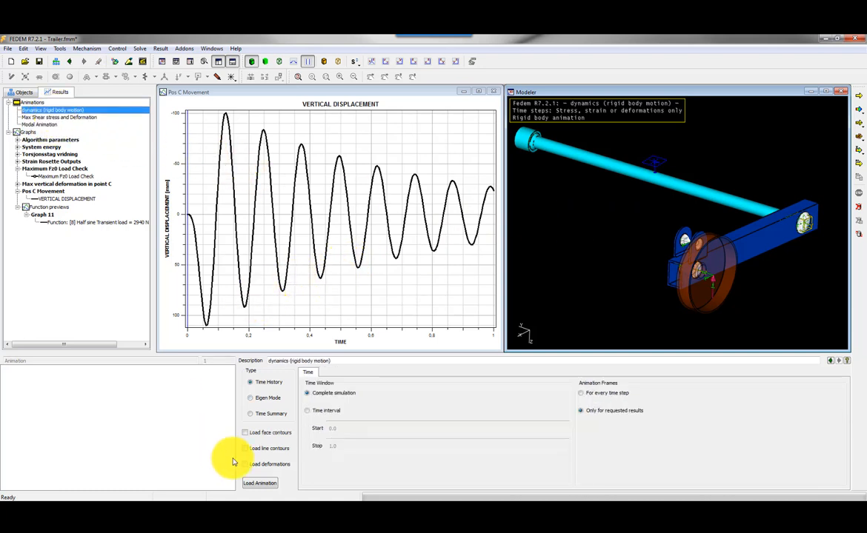
{"action": "left_click", "coordinate": [260, 486]}
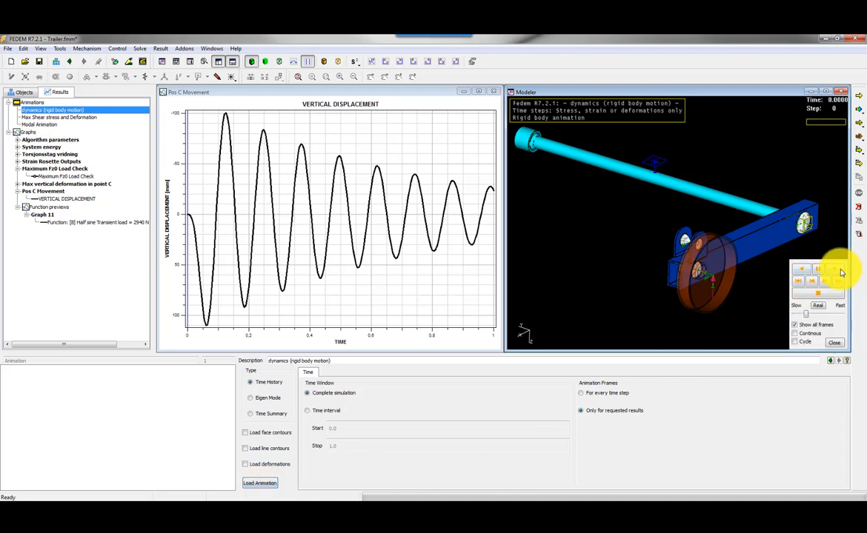
{"action": "left_click", "coordinate": [837, 274]}
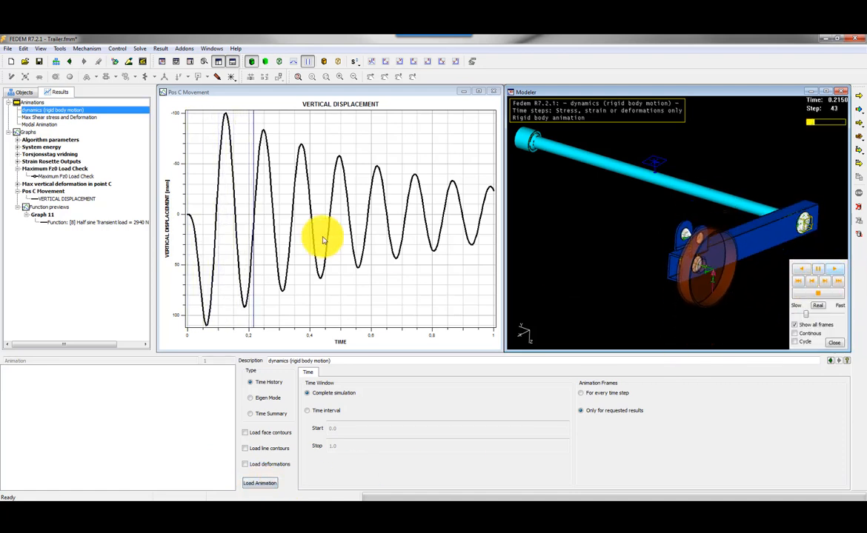
{"action": "left_click", "coordinate": [834, 343]}
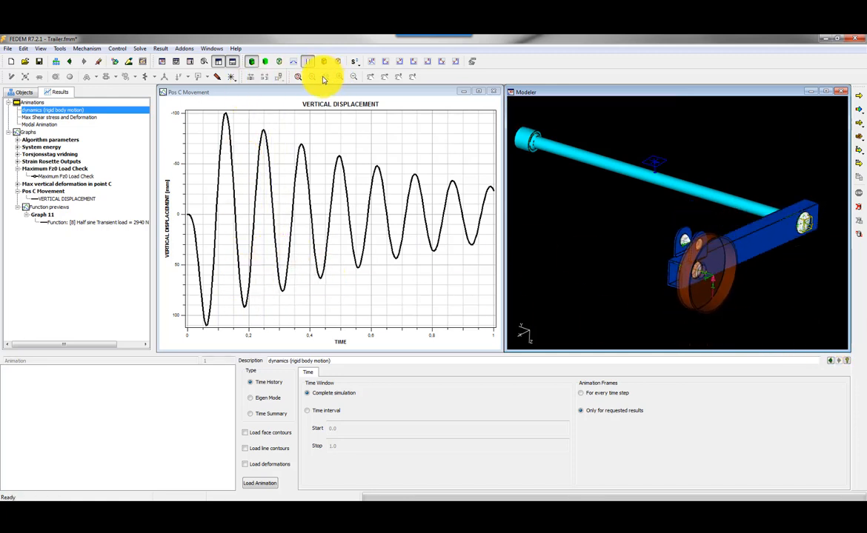
- Examine the first displacement peak of the Pos C Movement graph up close, and restore the full curve
{"action": "left_click", "coordinate": [290, 93]}
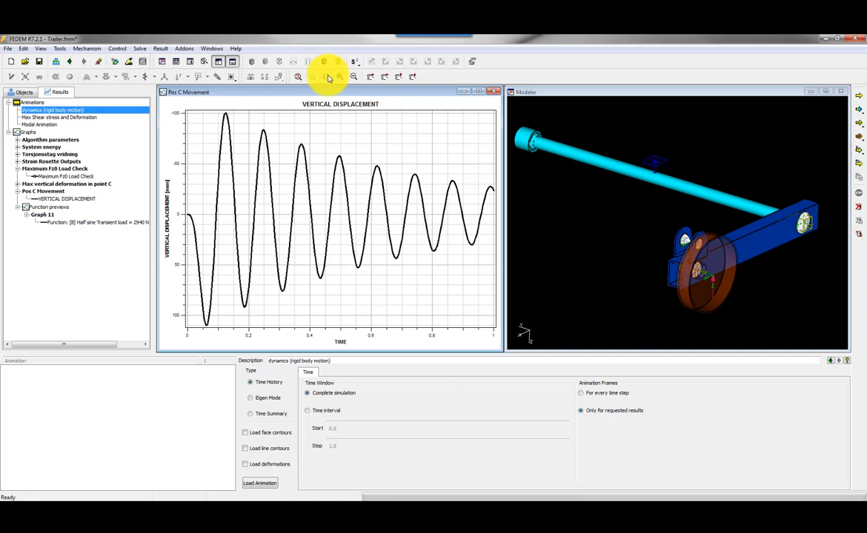
{"action": "left_click", "coordinate": [207, 326]}
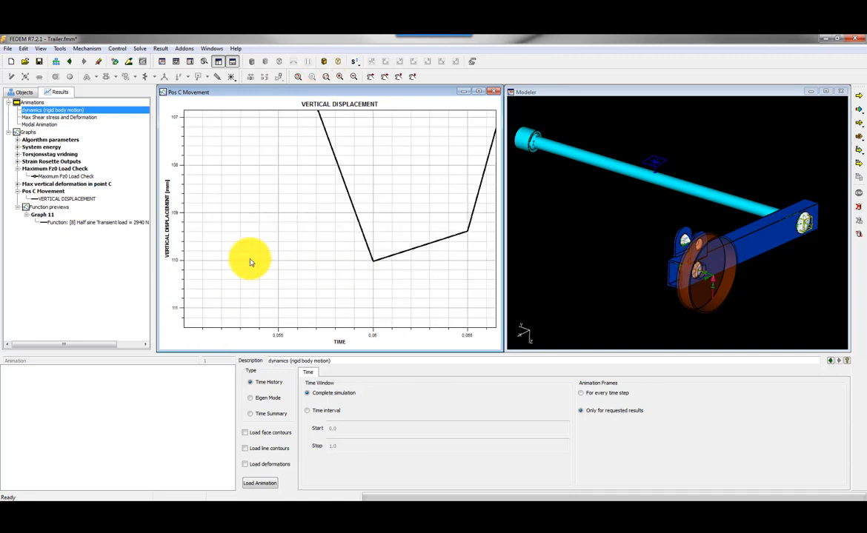
{"action": "left_click", "coordinate": [296, 77]}
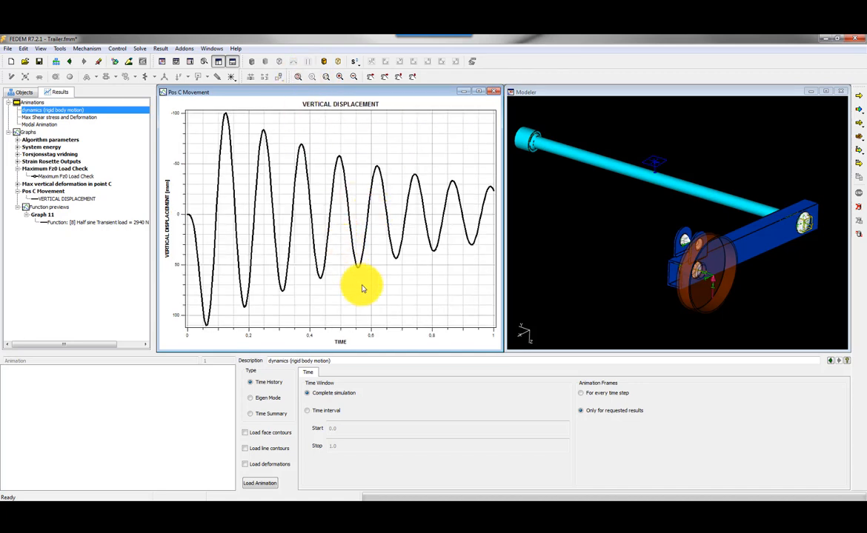